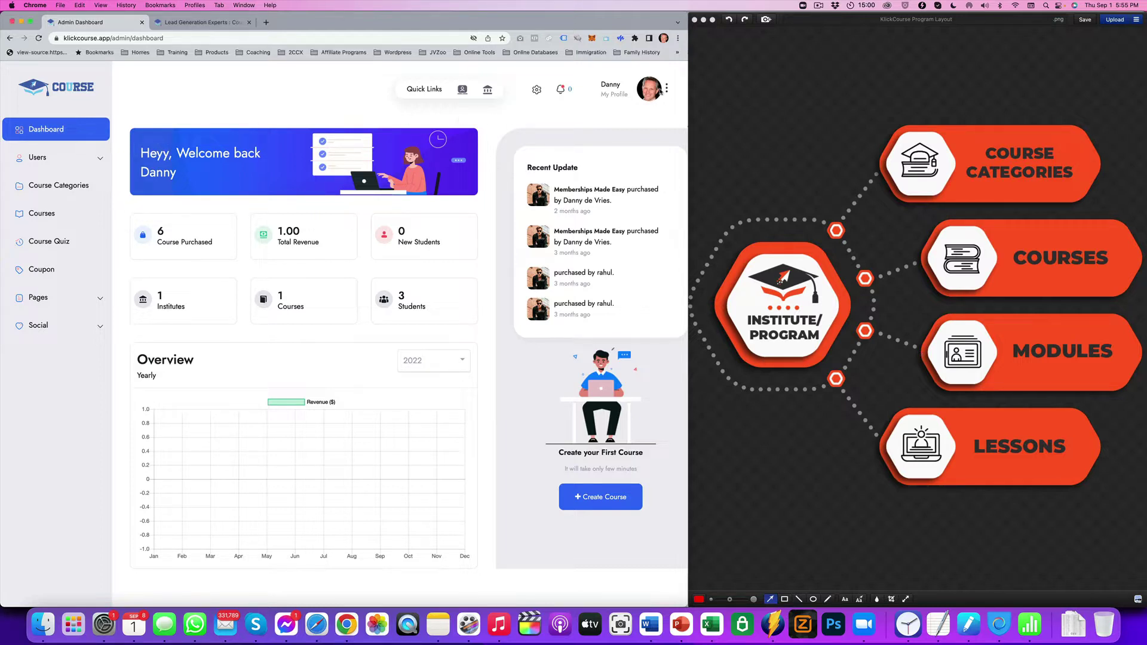
- Open the admin settings and look over the general site details such as name, description and keywords
{"action": "left_click", "coordinate": [666, 90]}
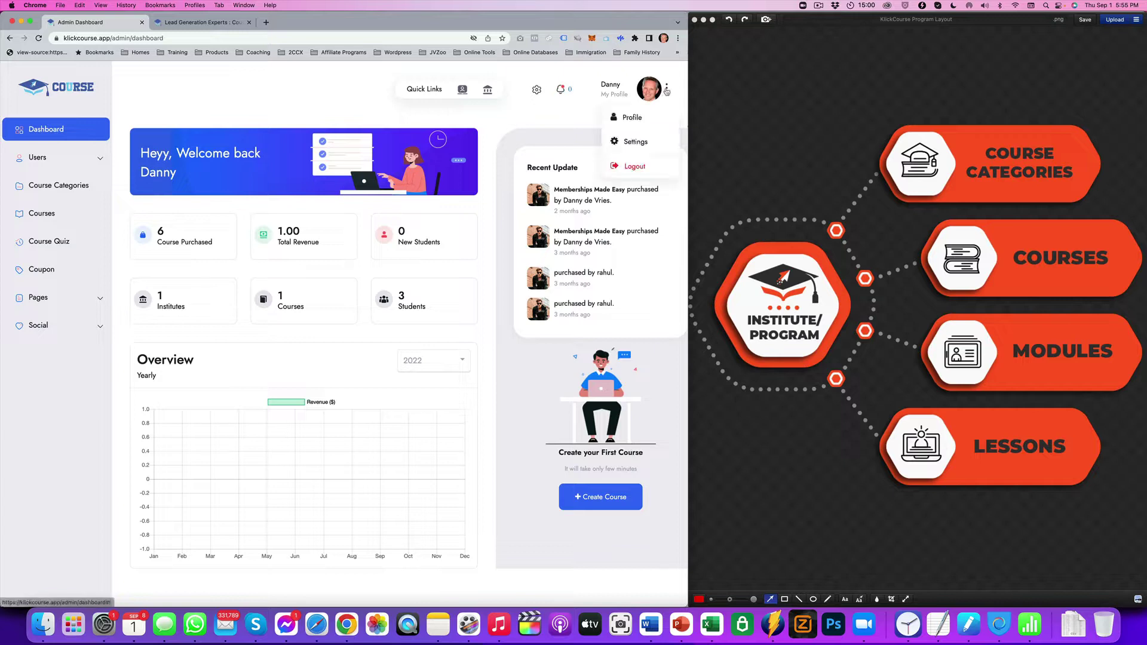
{"action": "left_click", "coordinate": [631, 147]}
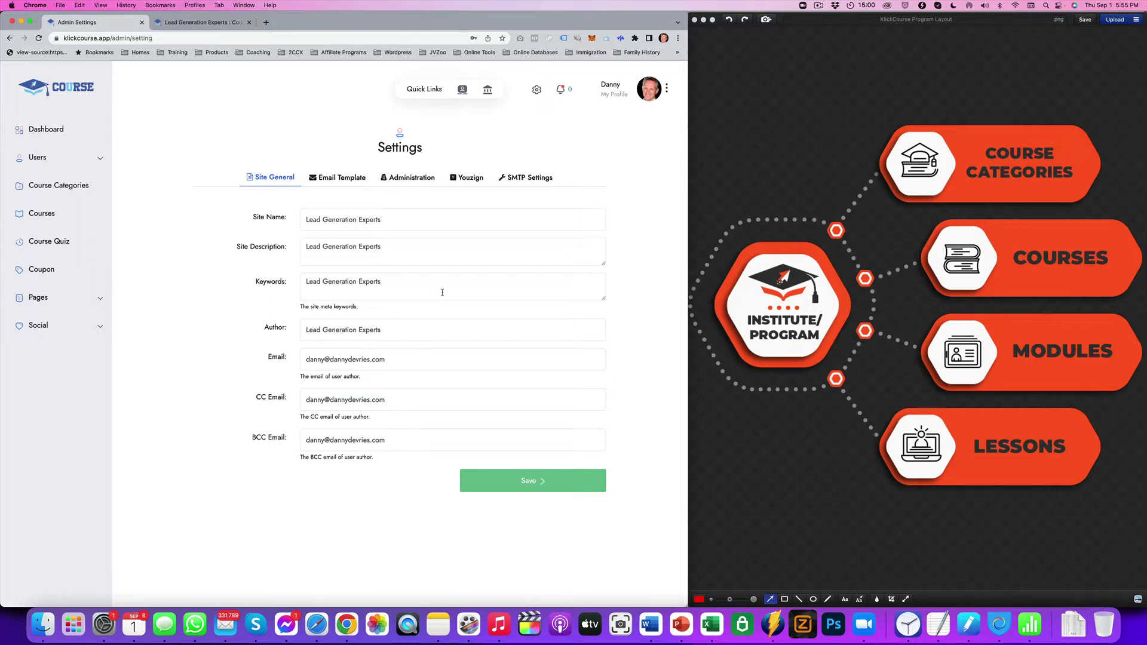
{"action": "left_click", "coordinate": [421, 220]}
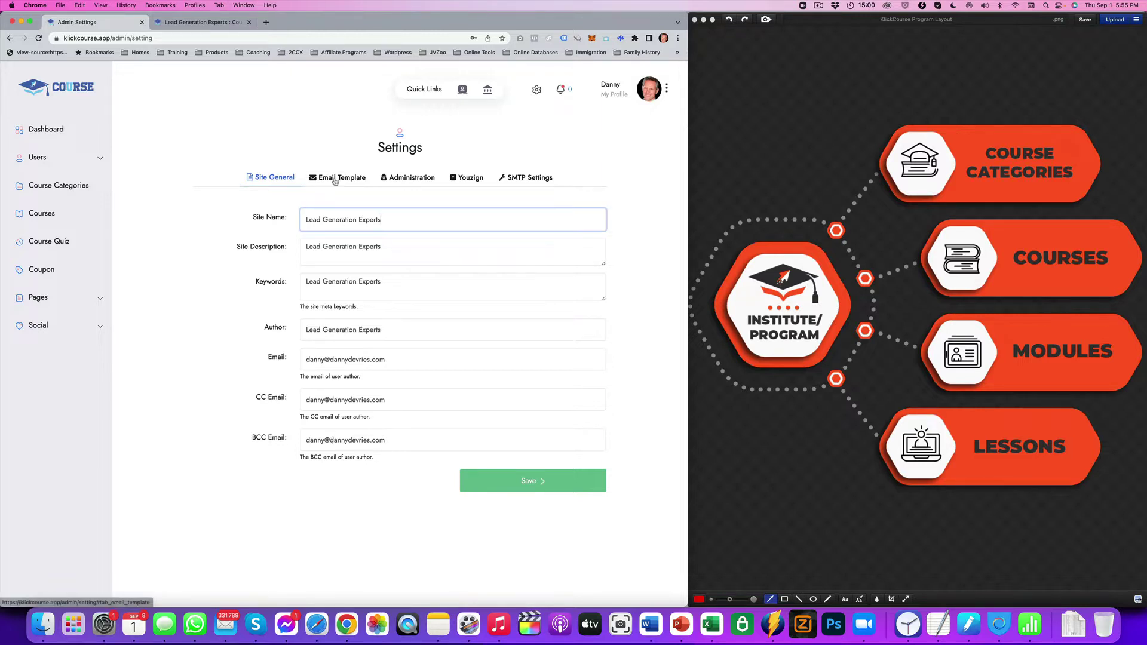
- Review the student email templates for course purchase, new registration and forgotten password
{"action": "left_click", "coordinate": [335, 179]}
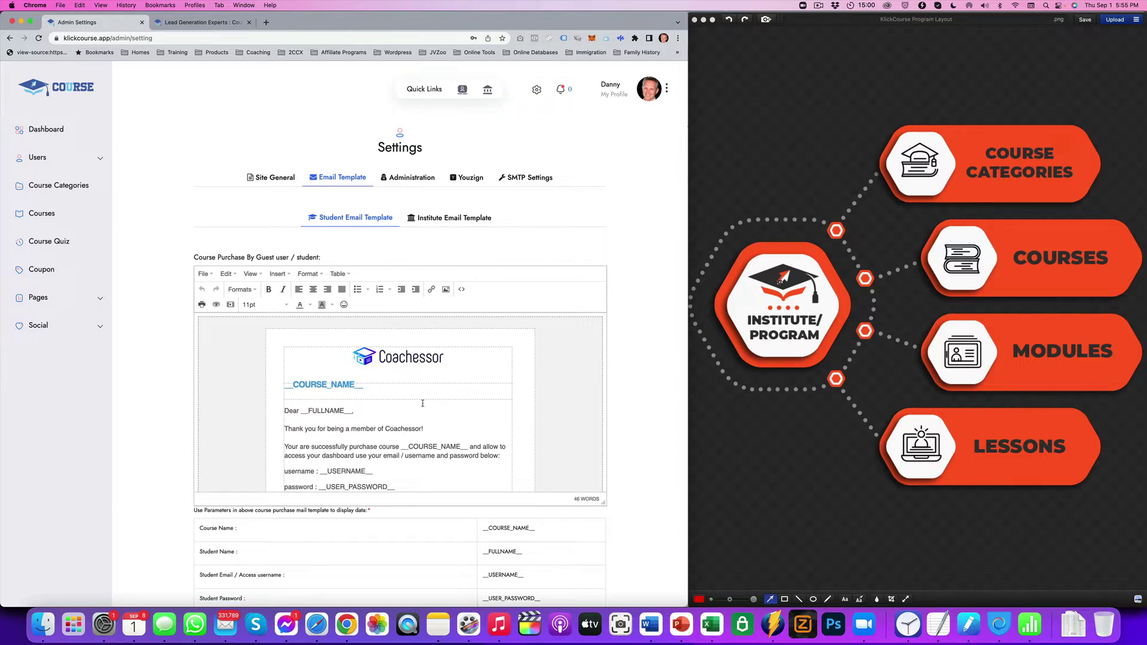
{"action": "left_click", "coordinate": [448, 220]}
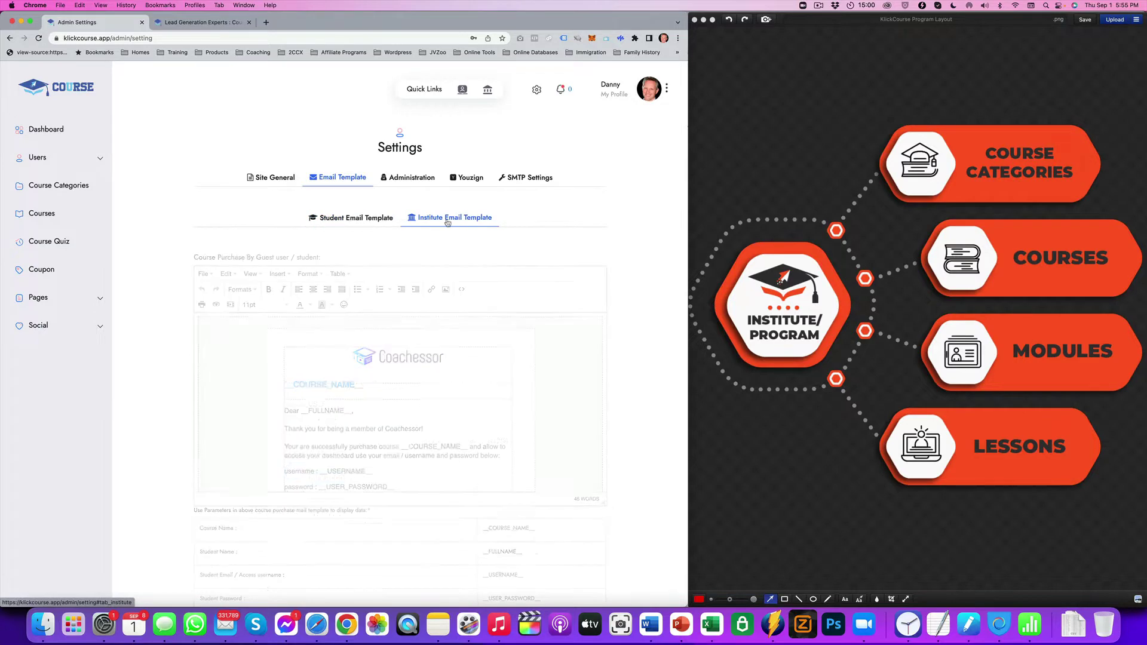
{"action": "left_click", "coordinate": [356, 224]}
{"action": "scroll", "coordinate": [380, 357], "scroll_direction": "down", "scroll_amount": 15}
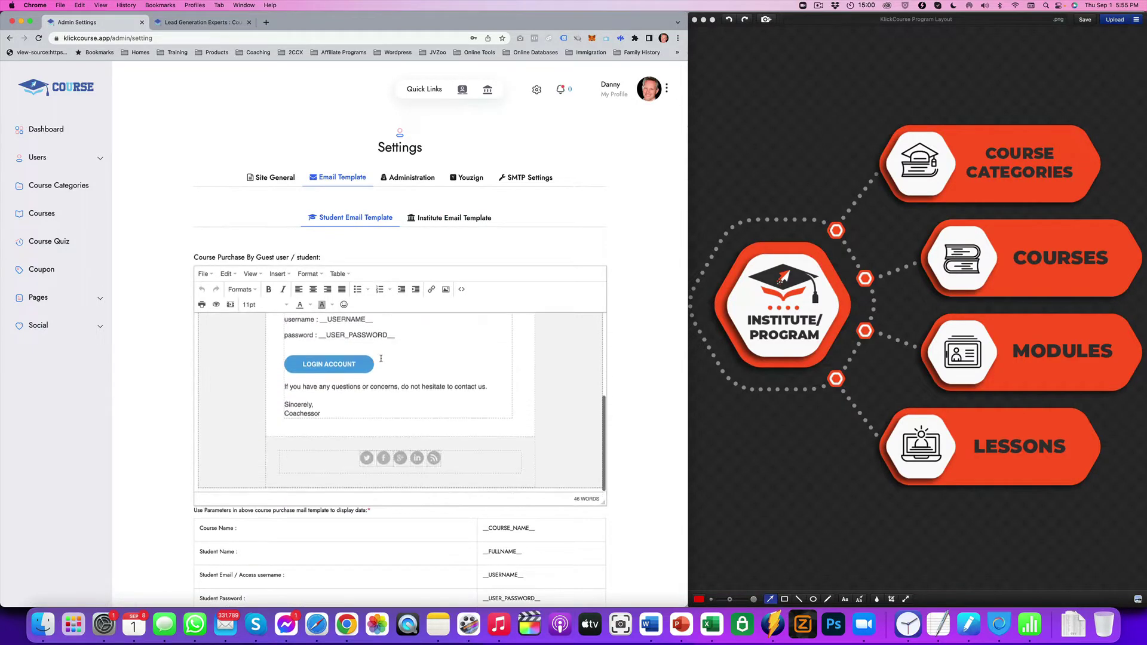
{"action": "scroll", "coordinate": [380, 359], "scroll_direction": "down", "scroll_amount": 10}
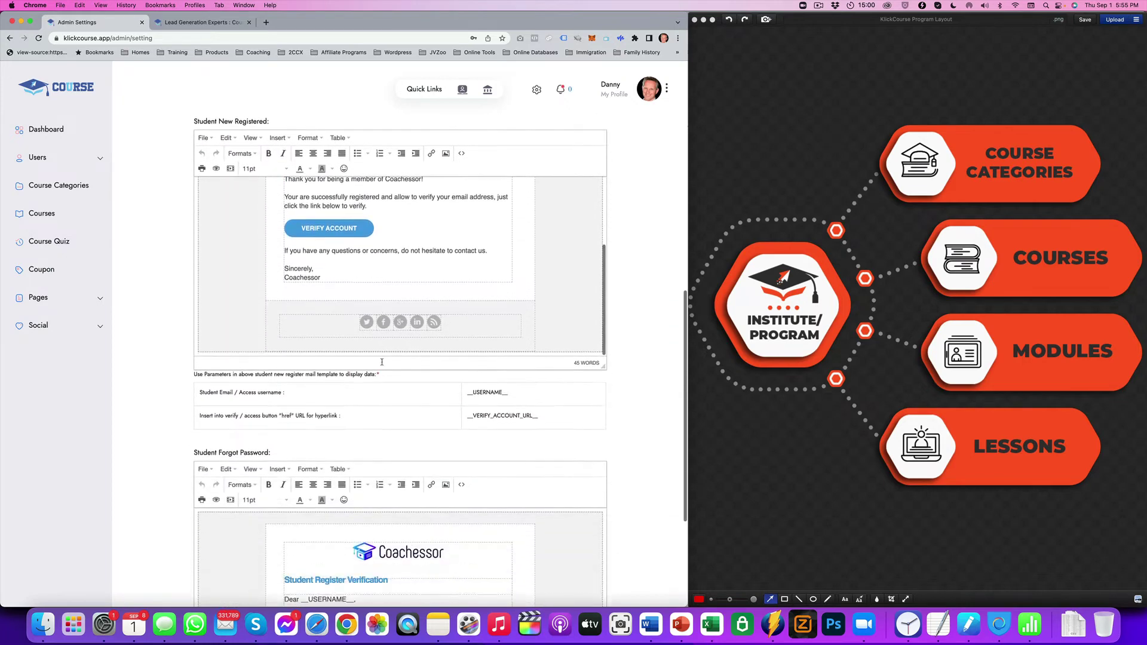
{"action": "left_click", "coordinate": [415, 355]}
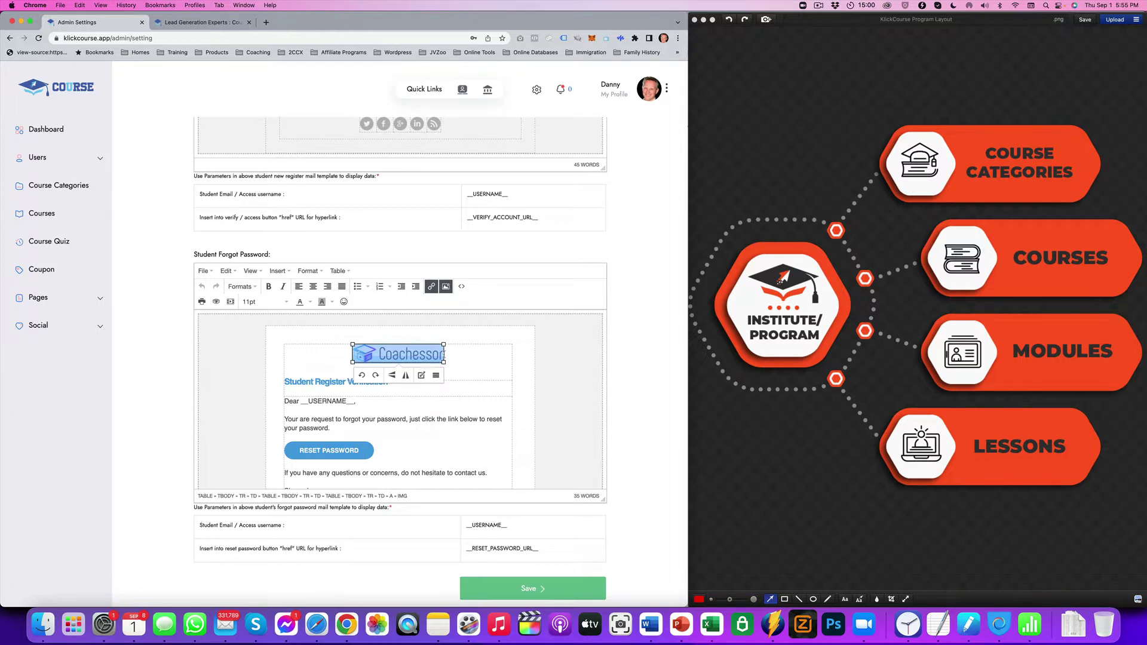
{"action": "scroll", "coordinate": [526, 352], "scroll_direction": "up", "scroll_amount": 15}
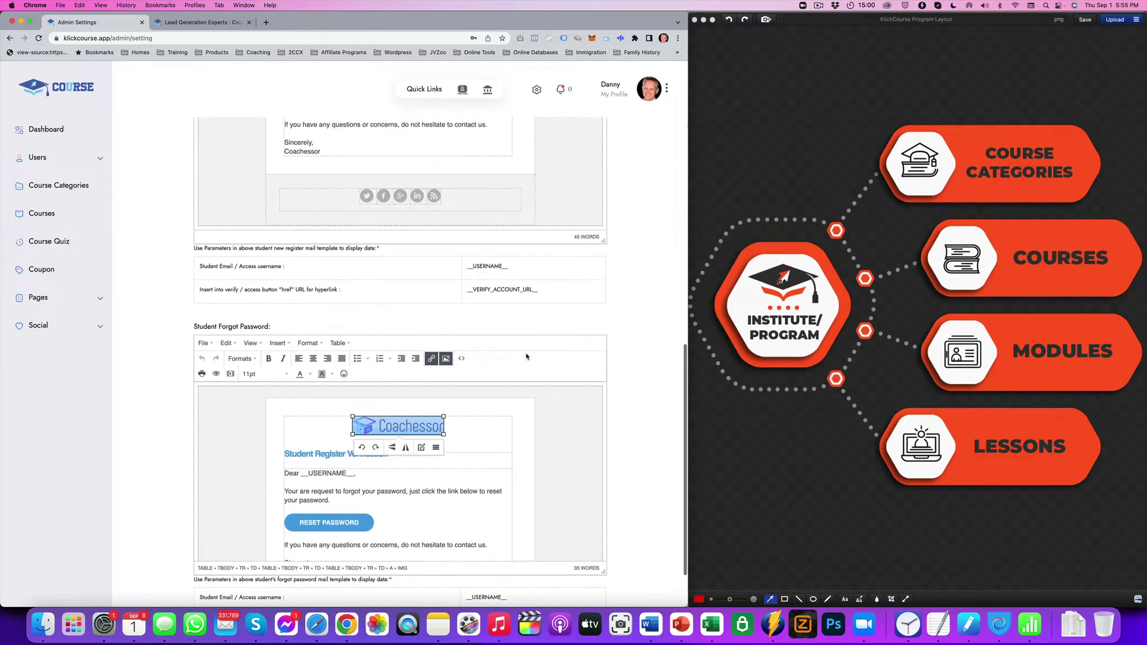
{"action": "scroll", "coordinate": [518, 352], "scroll_direction": "up", "scroll_amount": 3}
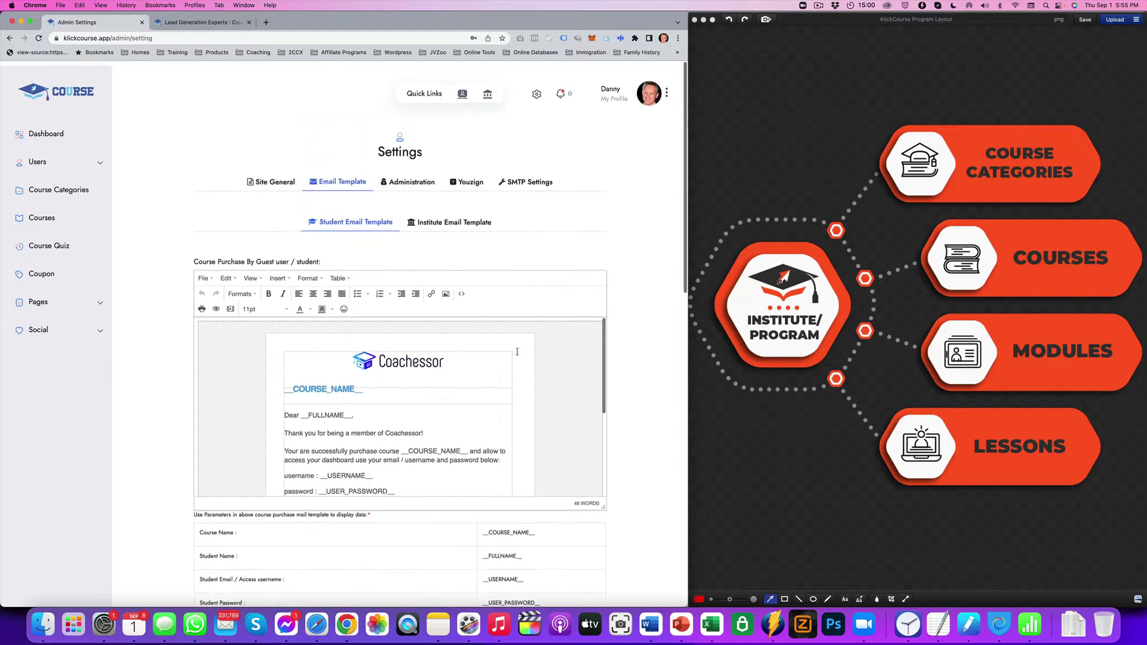
- Review the institute email templates for new registration and forgotten password
{"action": "left_click", "coordinate": [454, 218]}
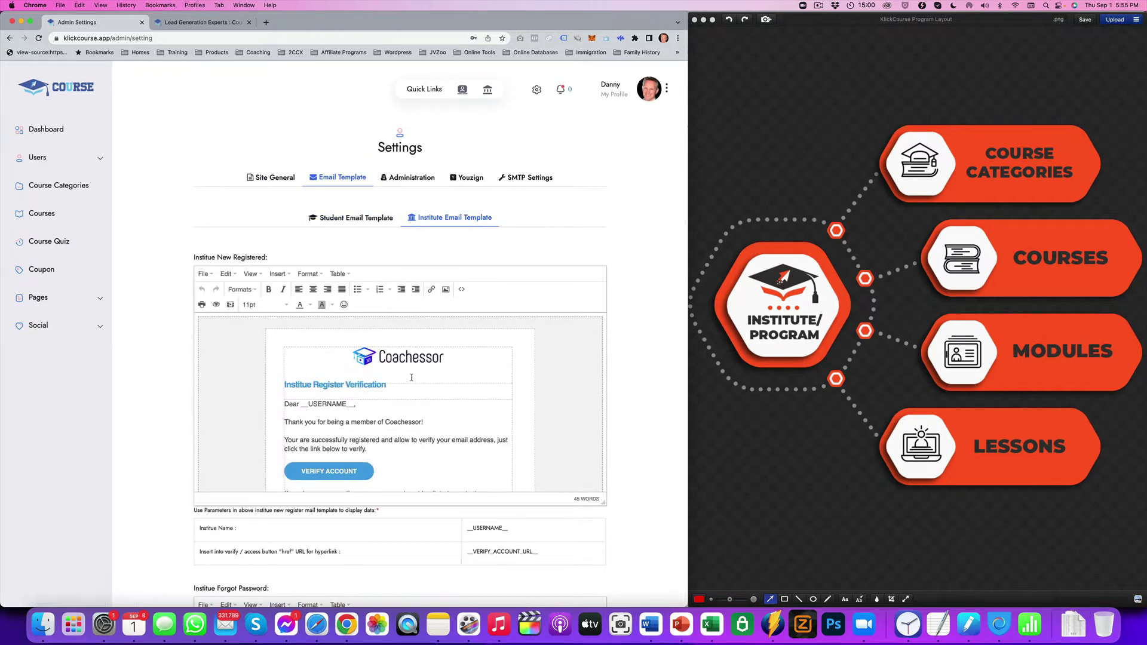
{"action": "scroll", "coordinate": [415, 380], "scroll_direction": "down", "scroll_amount": 10}
{"action": "scroll", "coordinate": [415, 380], "scroll_direction": "up", "scroll_amount": 10}
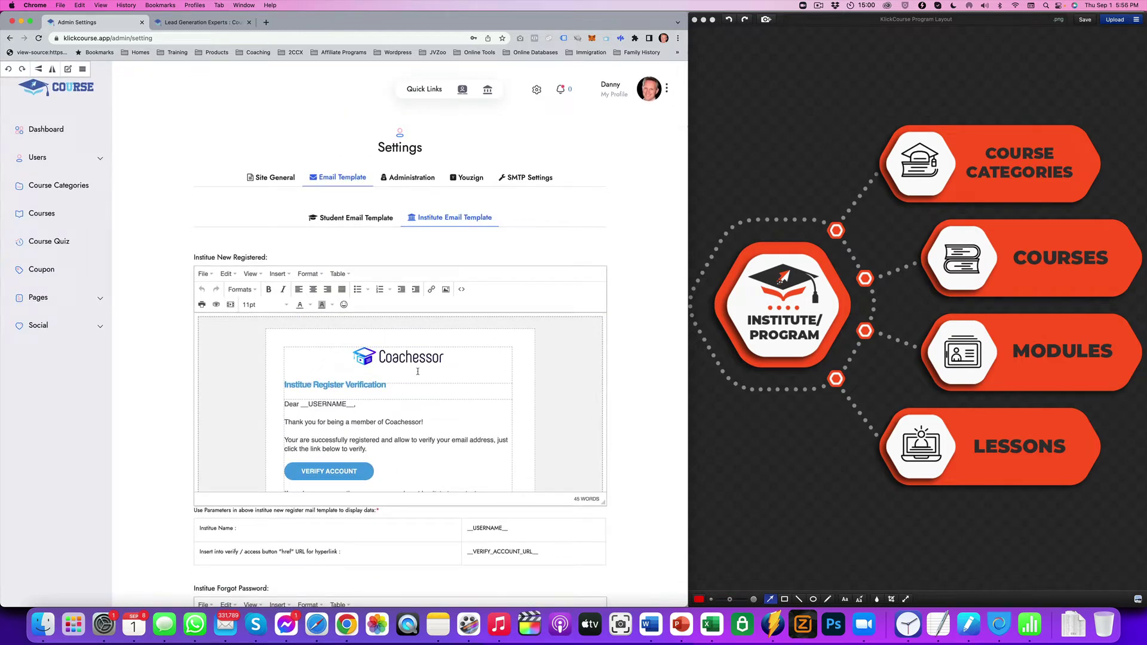
- Look over the administration settings for commission, credits and points, and the SMTP settings
{"action": "left_click", "coordinate": [414, 179]}
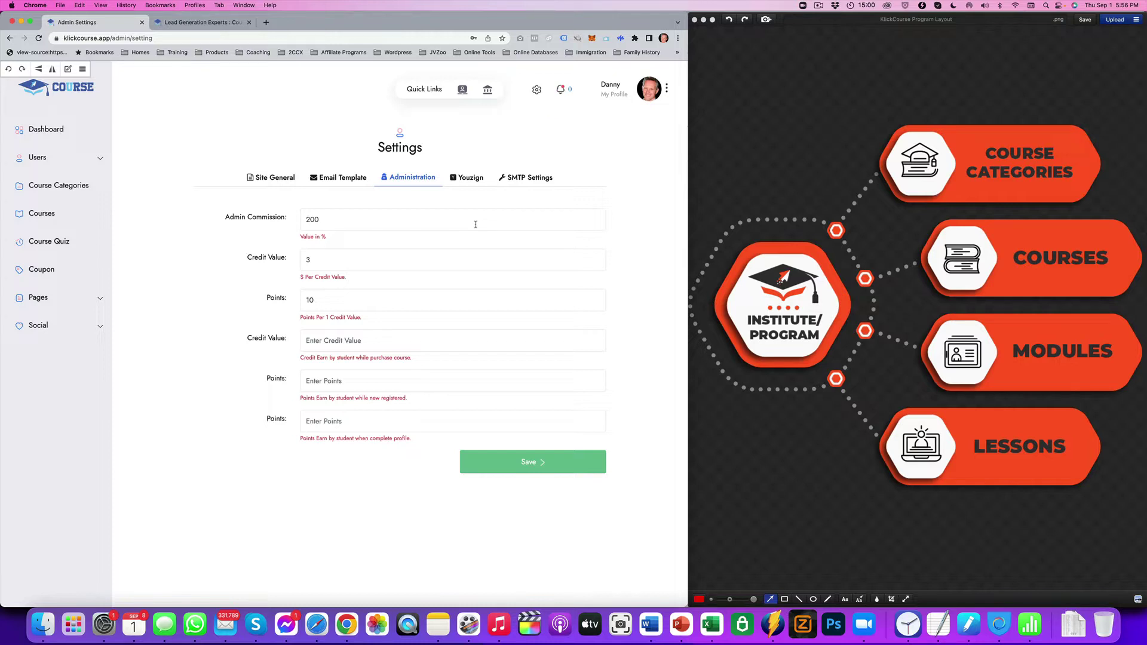
{"action": "left_click", "coordinate": [535, 178]}
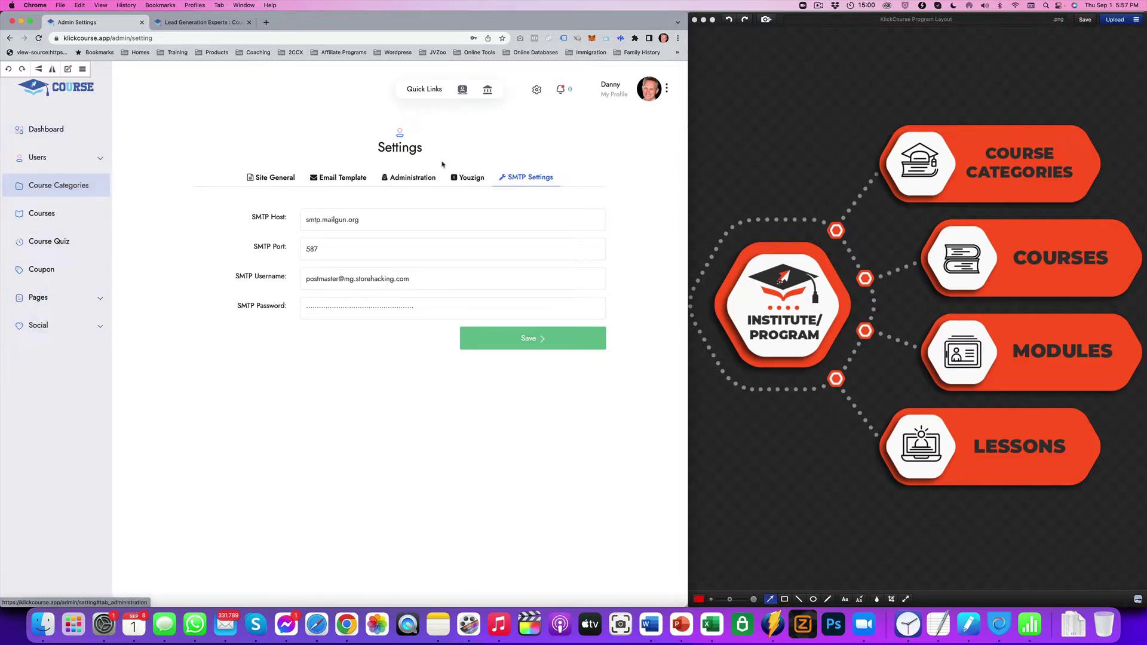
- Start a new institute with Asset 1.png as its image and fill in its email, name, phone and address details
{"action": "left_click", "coordinate": [487, 92]}
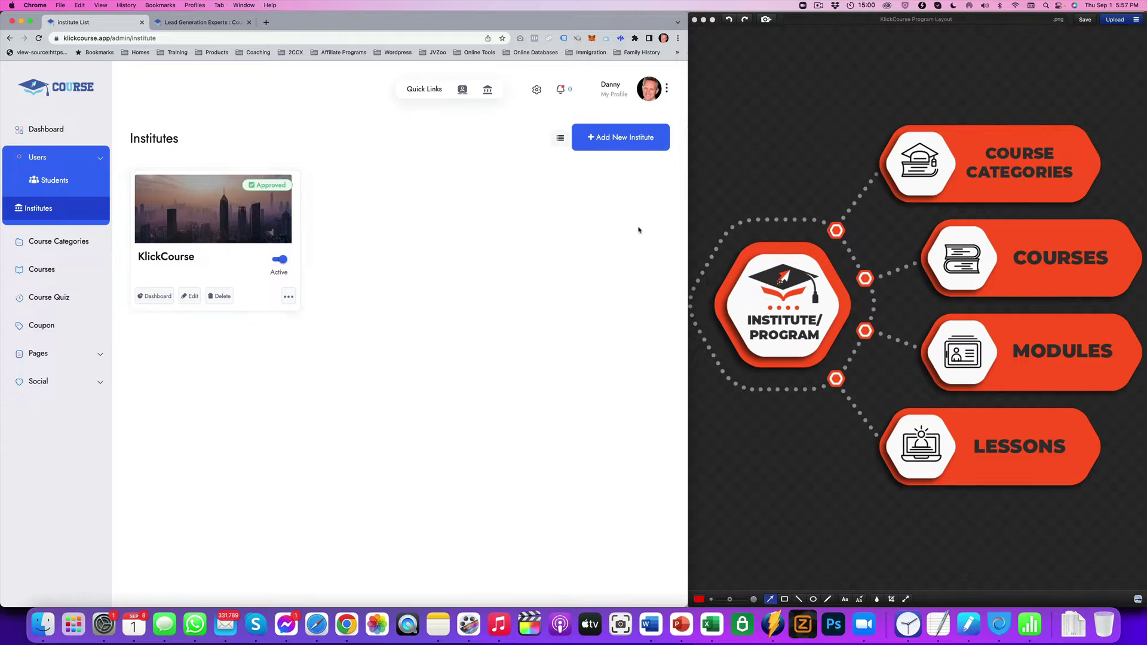
{"action": "left_click", "coordinate": [606, 142]}
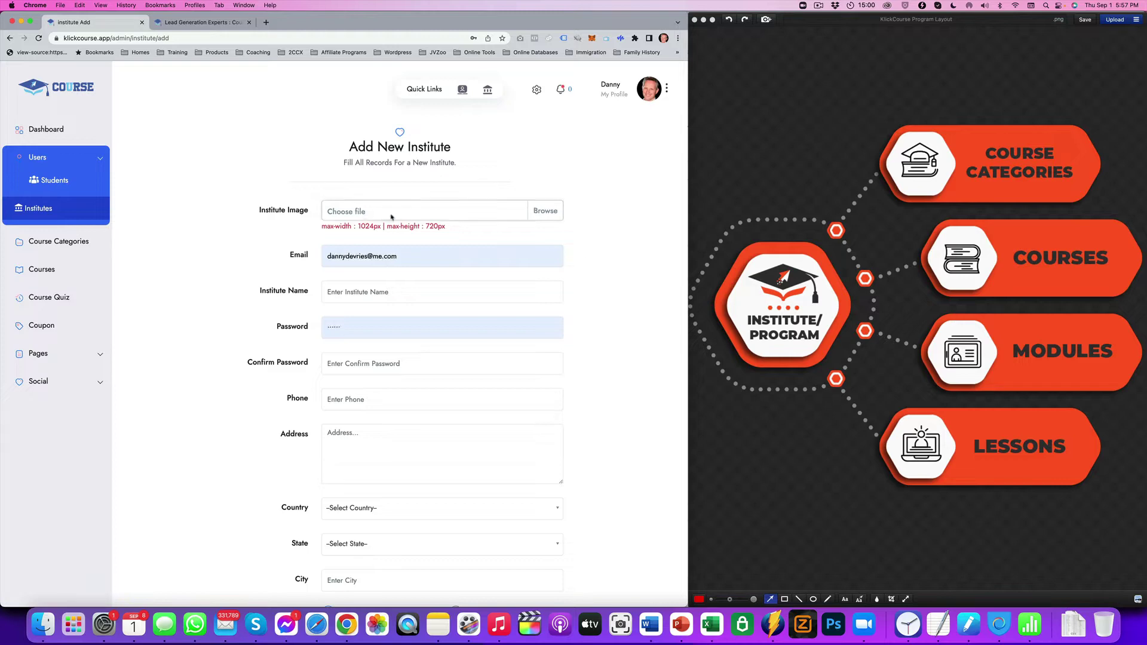
{"action": "left_click", "coordinate": [398, 215]}
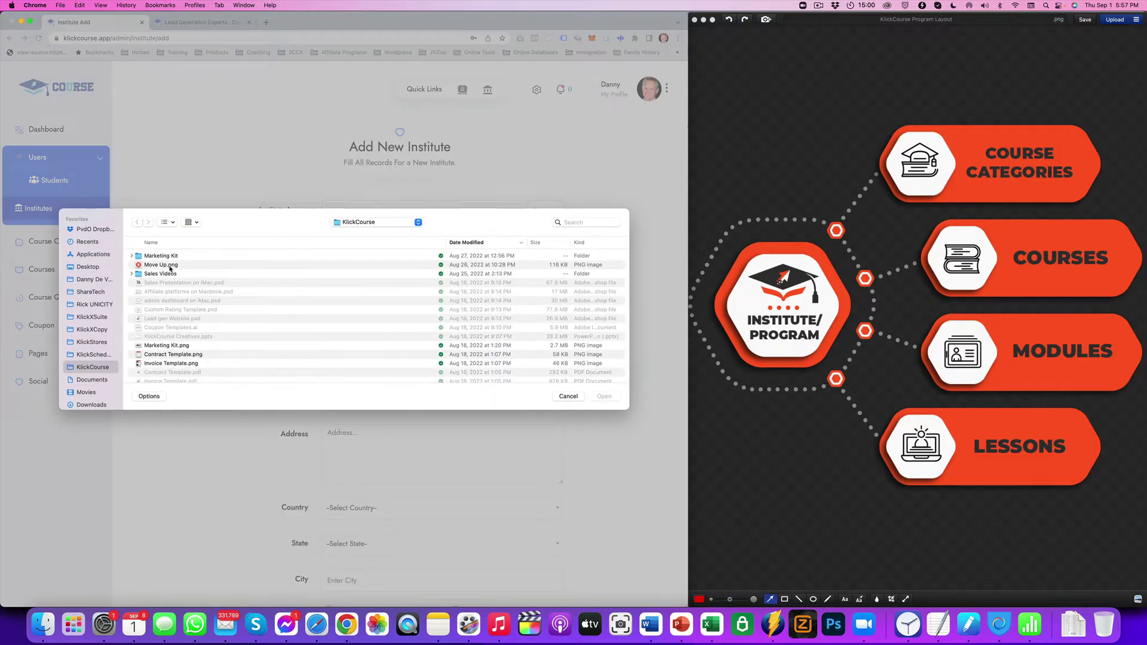
{"action": "left_click", "coordinate": [170, 269]}
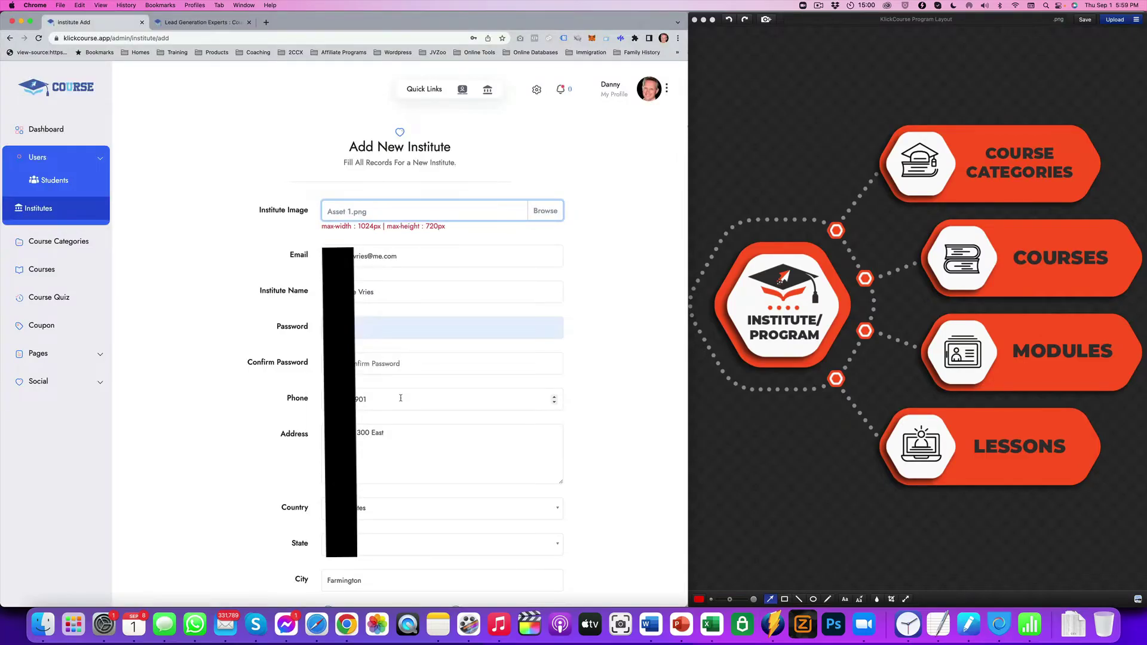
- Enter the confirmation of the account password and add the new institute
{"action": "scroll", "coordinate": [401, 398], "scroll_direction": "down", "scroll_amount": 3}
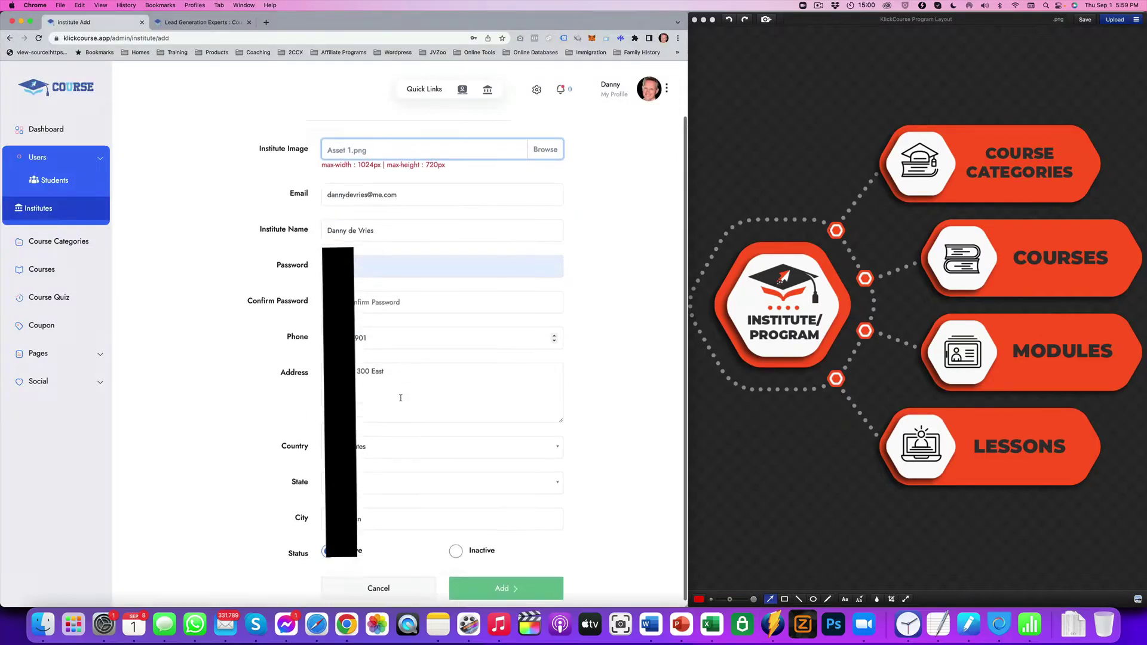
{"action": "left_click", "coordinate": [377, 302]}
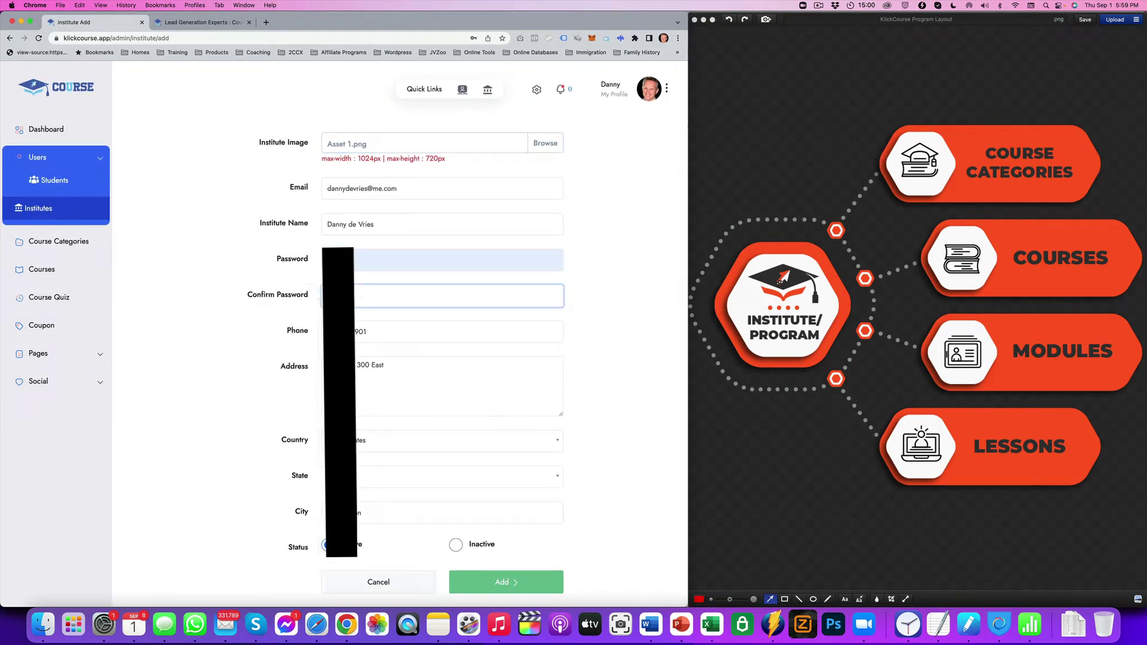
{"action": "left_click", "coordinate": [549, 582]}
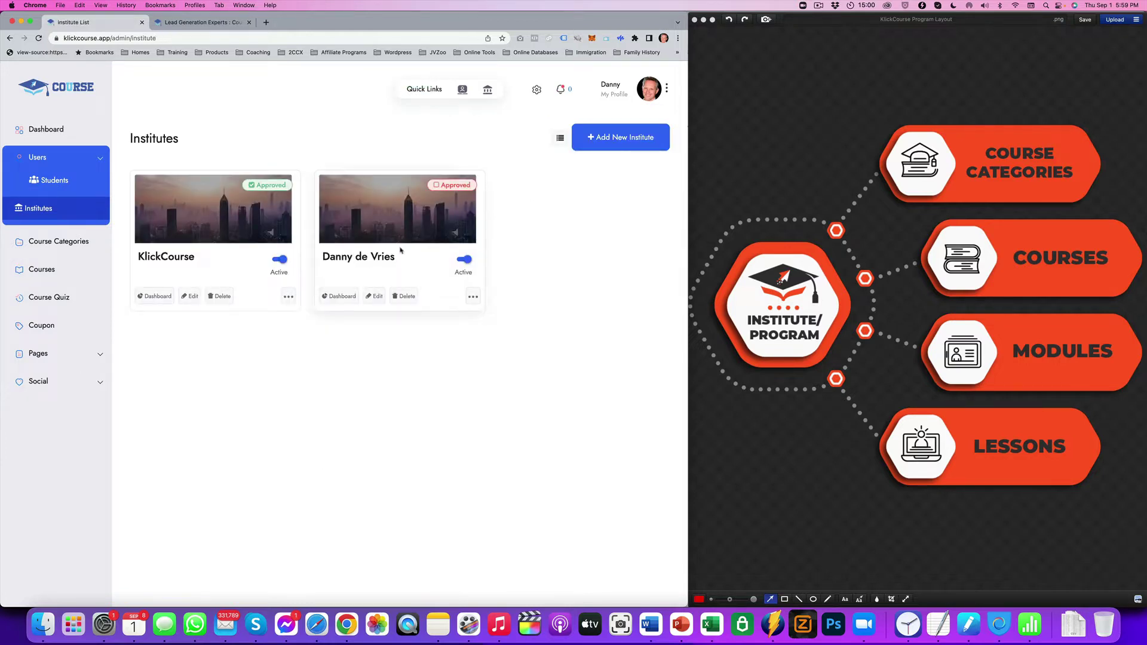
- Approve the newly added institute, toggling its active status off and back on
{"action": "left_click", "coordinate": [438, 186]}
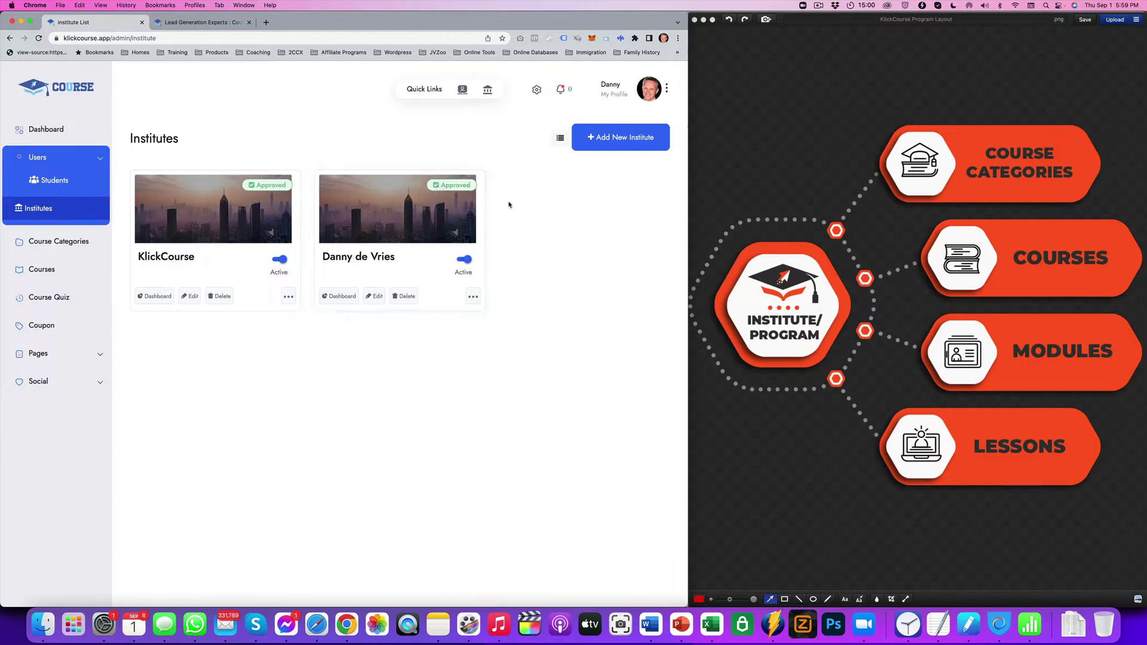
{"action": "left_click", "coordinate": [465, 261]}
{"action": "left_click", "coordinate": [465, 261]}
- Open the new institute's public site and view its page down to the footer links
{"action": "left_click", "coordinate": [474, 298]}
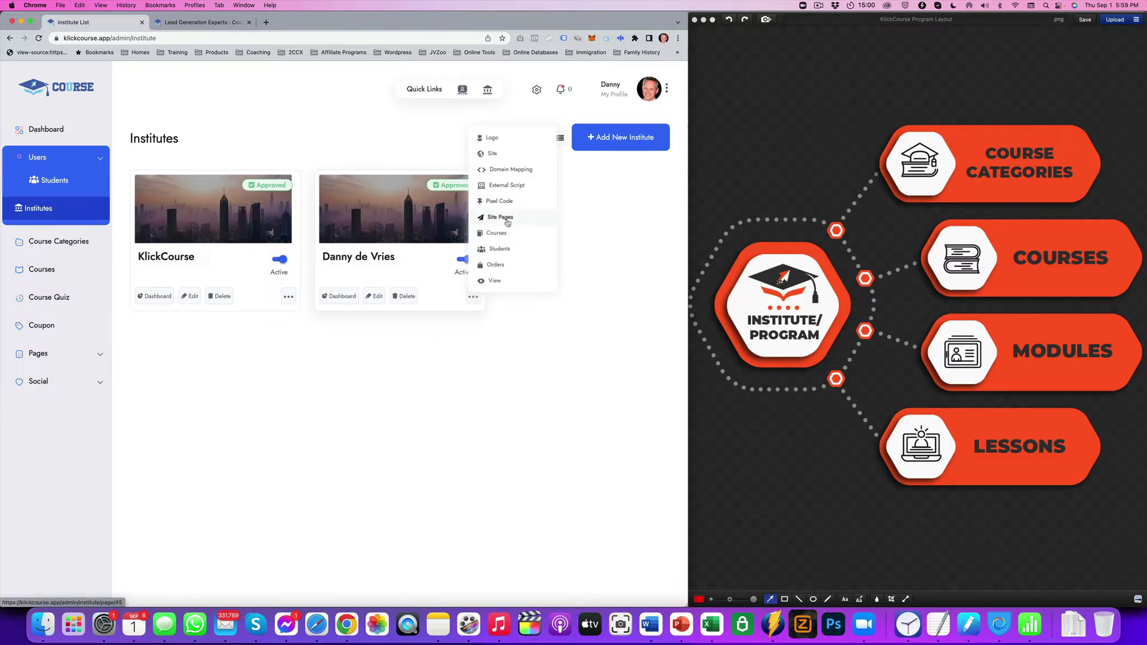
{"action": "left_click", "coordinate": [505, 157]}
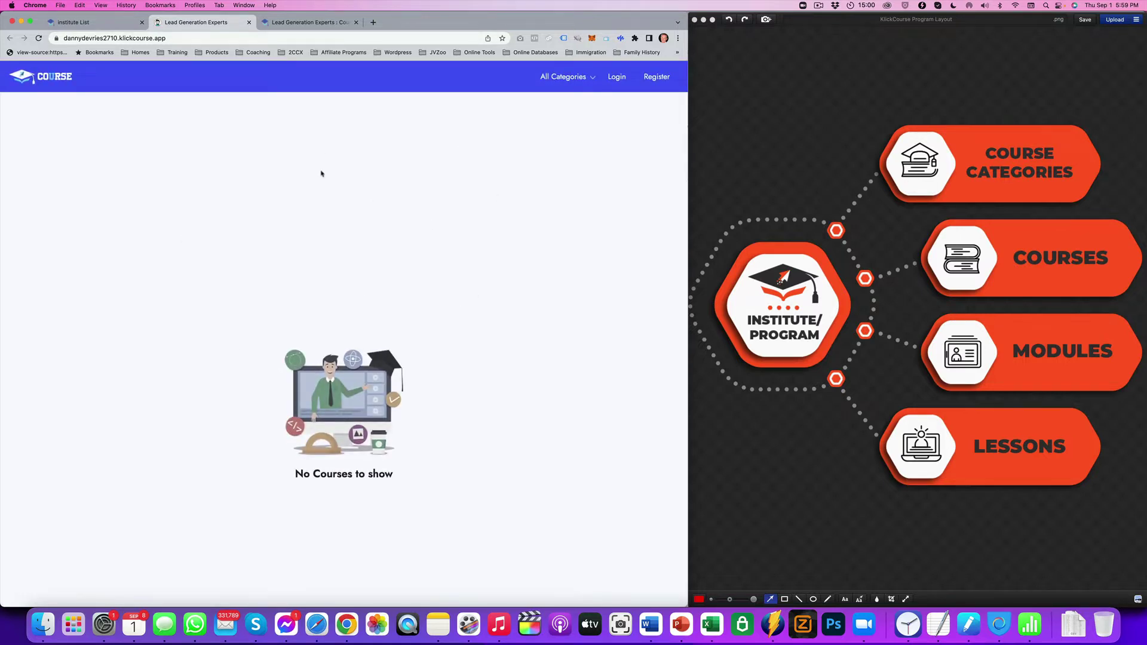
{"action": "scroll", "coordinate": [423, 199], "scroll_direction": "down", "scroll_amount": 5}
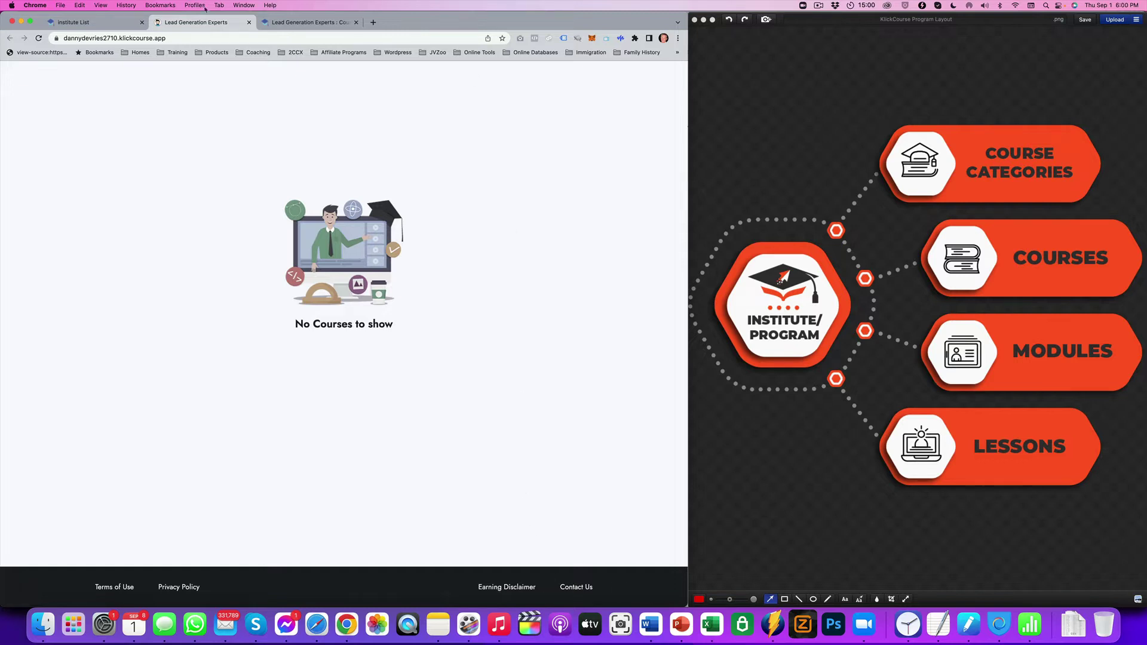
- Open the theme settings of the new institute's site pages and check them against the header of its public site
{"action": "left_click", "coordinate": [90, 22]}
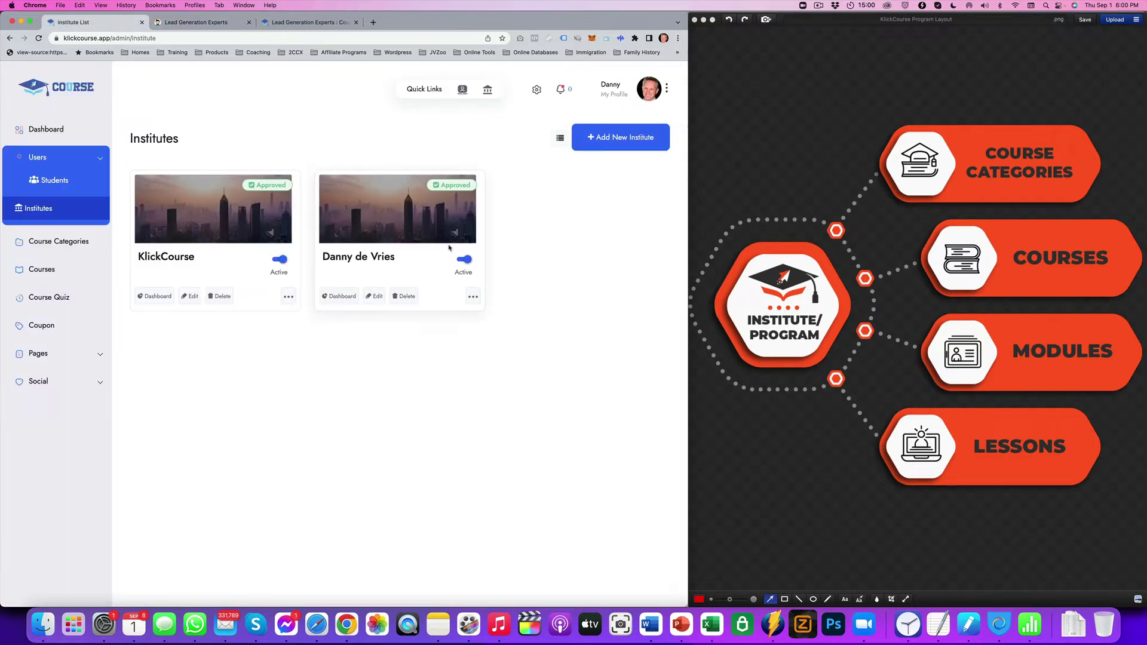
{"action": "left_click", "coordinate": [473, 297]}
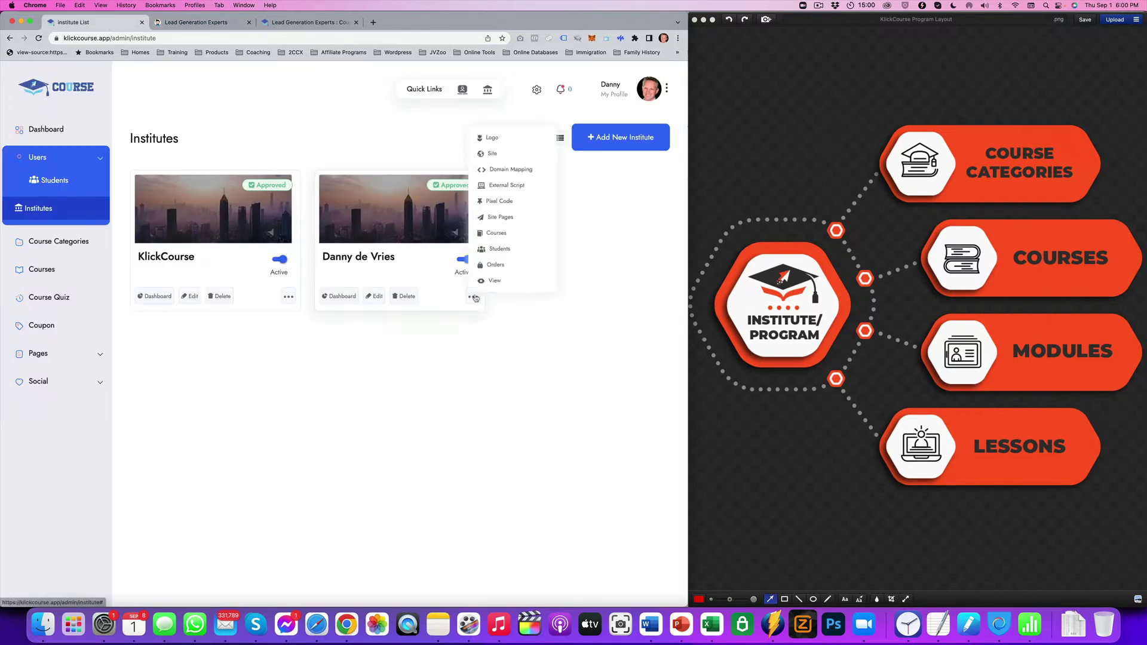
{"action": "left_click", "coordinate": [511, 218]}
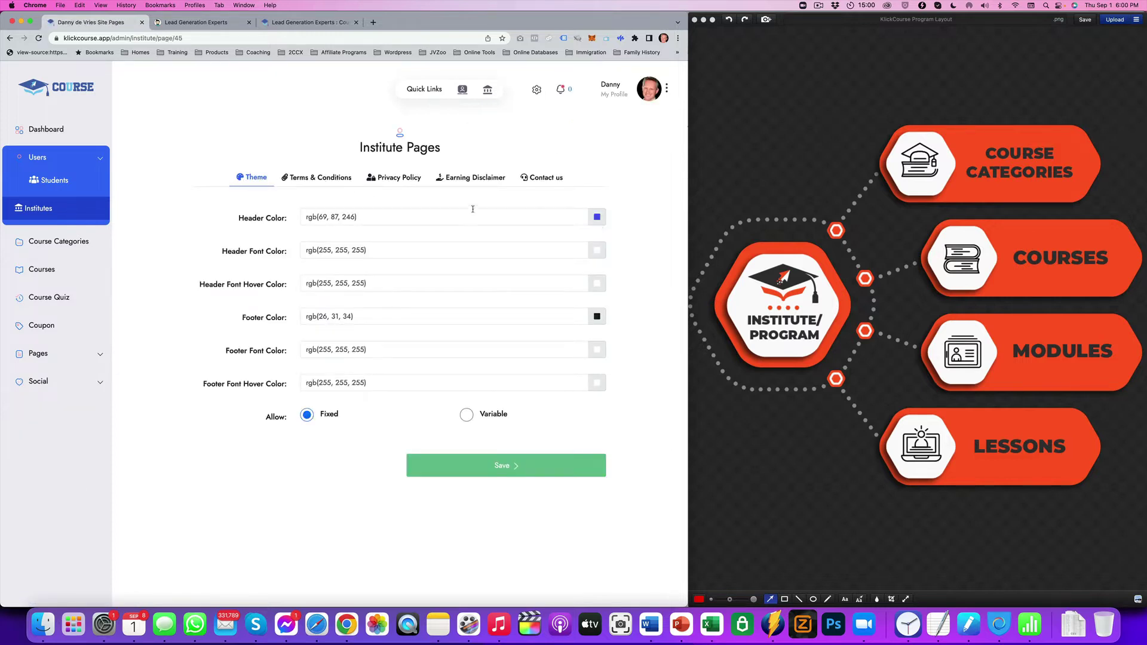
{"action": "left_click", "coordinate": [208, 24]}
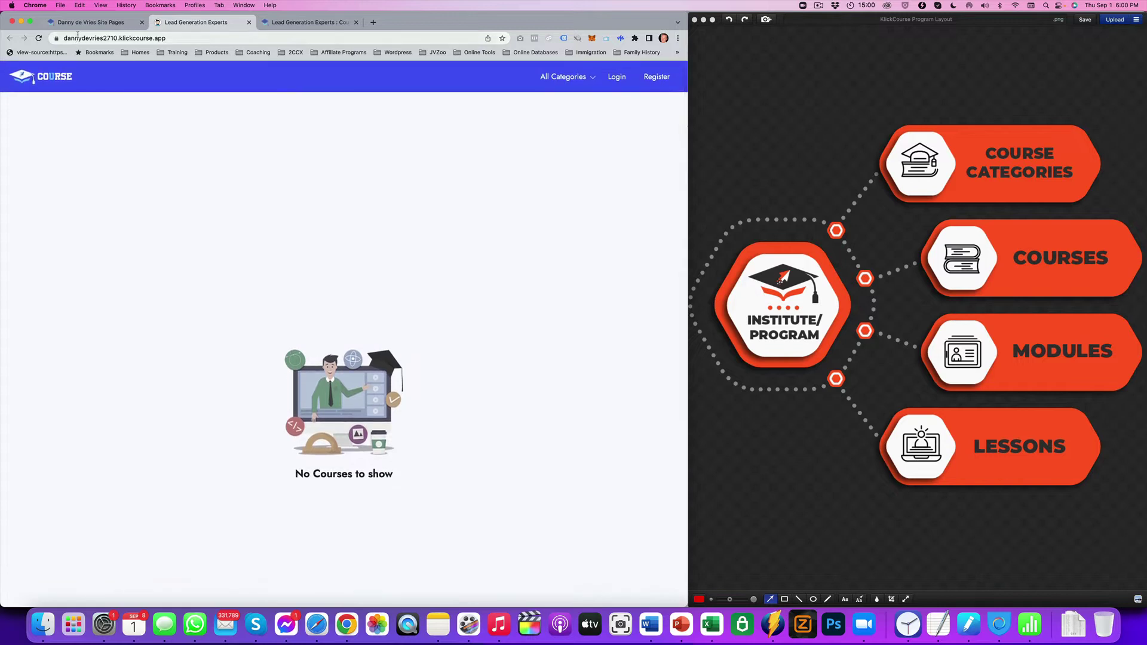
{"action": "key", "text": "super+1"}
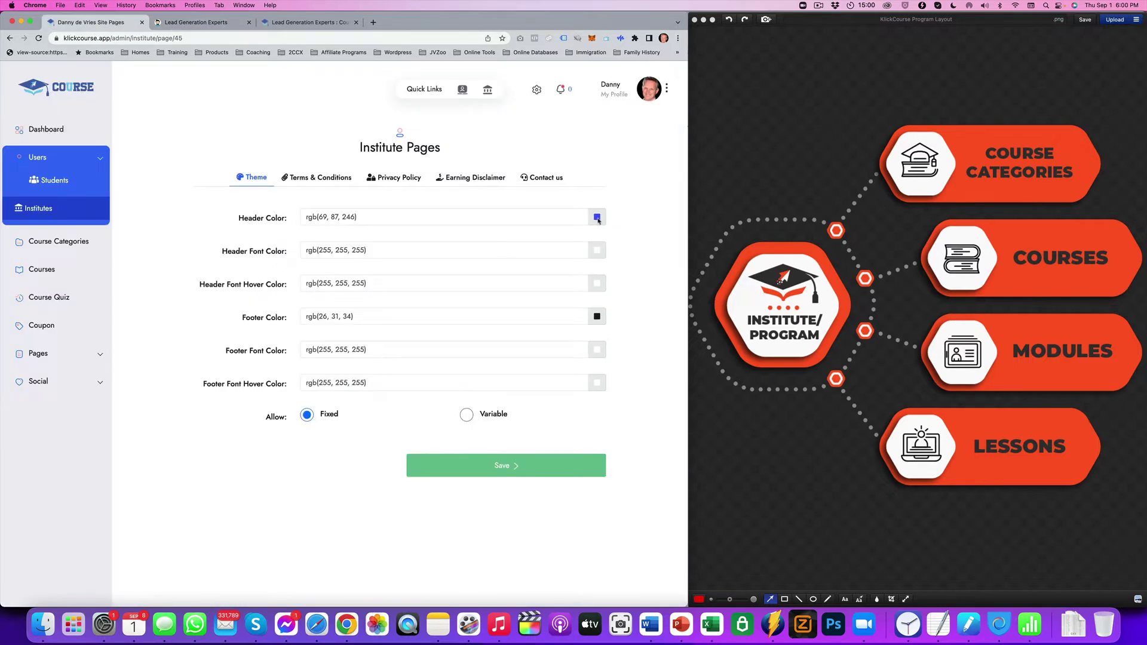
- Set the institute theme's header color to rgb(255, 170, 0)
{"action": "left_click", "coordinate": [597, 217]}
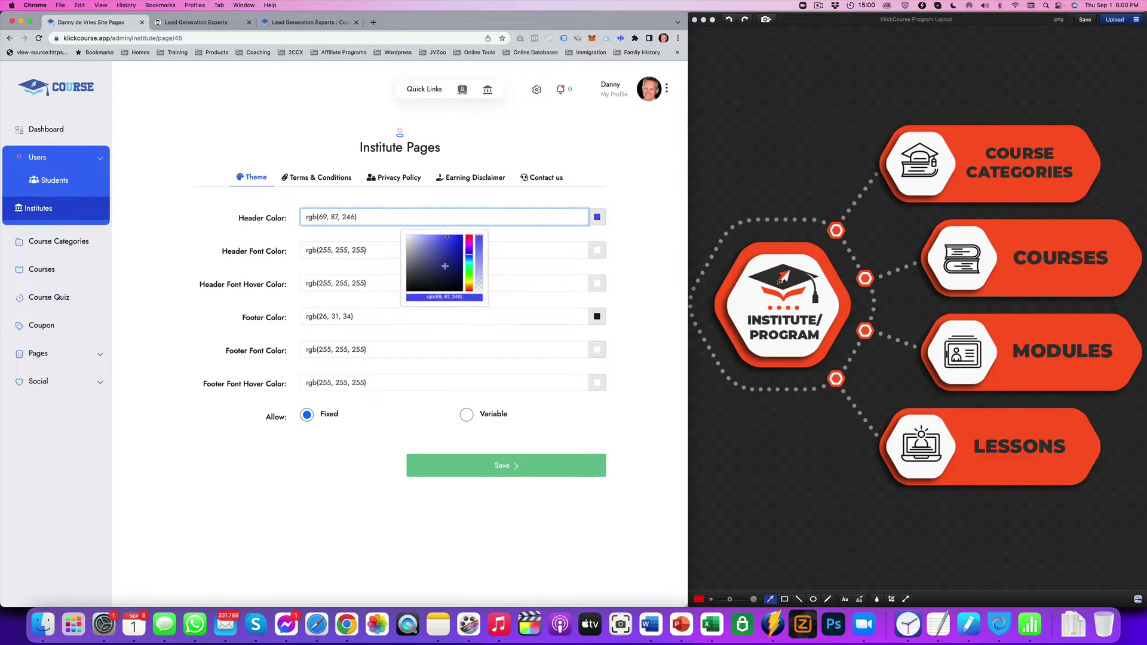
{"action": "key", "text": "BackSpace"}
{"action": "key", "text": "BackSpace"}
{"action": "key", "text": "BackSpace"}
{"action": "key", "text": "BackSpace"}
{"action": "key", "text": "BackSpace"}
{"action": "key", "text": "BackSpace"}
{"action": "key", "text": "BackSpace"}
{"action": "key", "text": "BackSpace"}
{"action": "key", "text": "BackSpace"}
{"action": "key", "text": "BackSpace"}
{"action": "key", "text": "BackSpace"}
{"action": "key", "text": "BackSpace"}
{"action": "type", "text": "255, 170, 0)"}
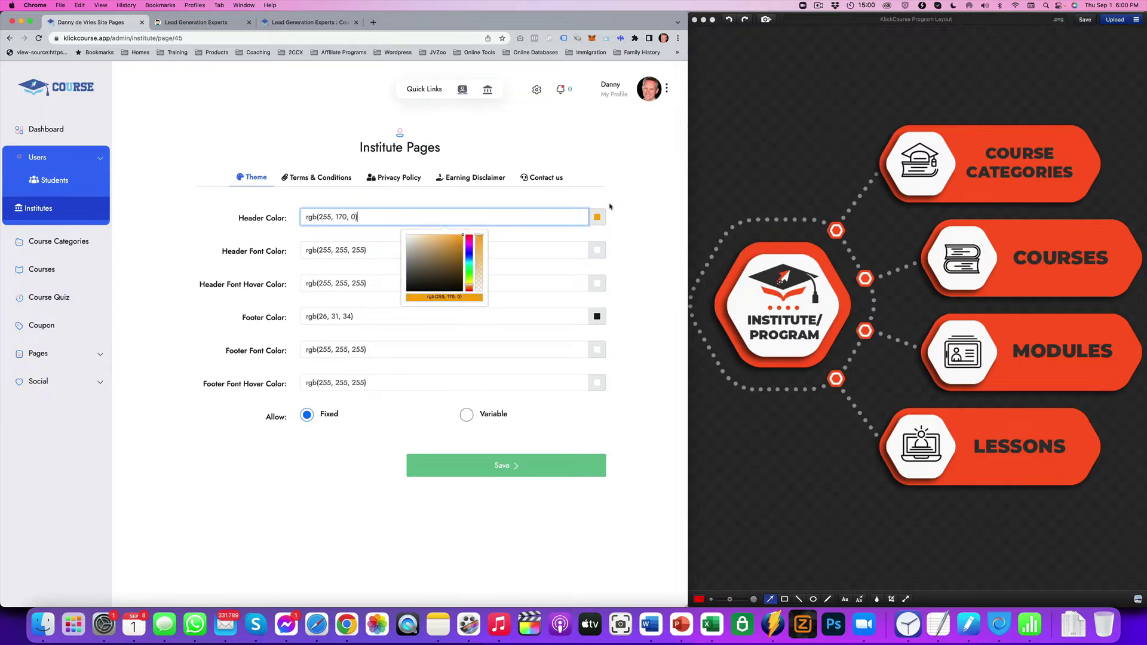
{"action": "left_click", "coordinate": [610, 192]}
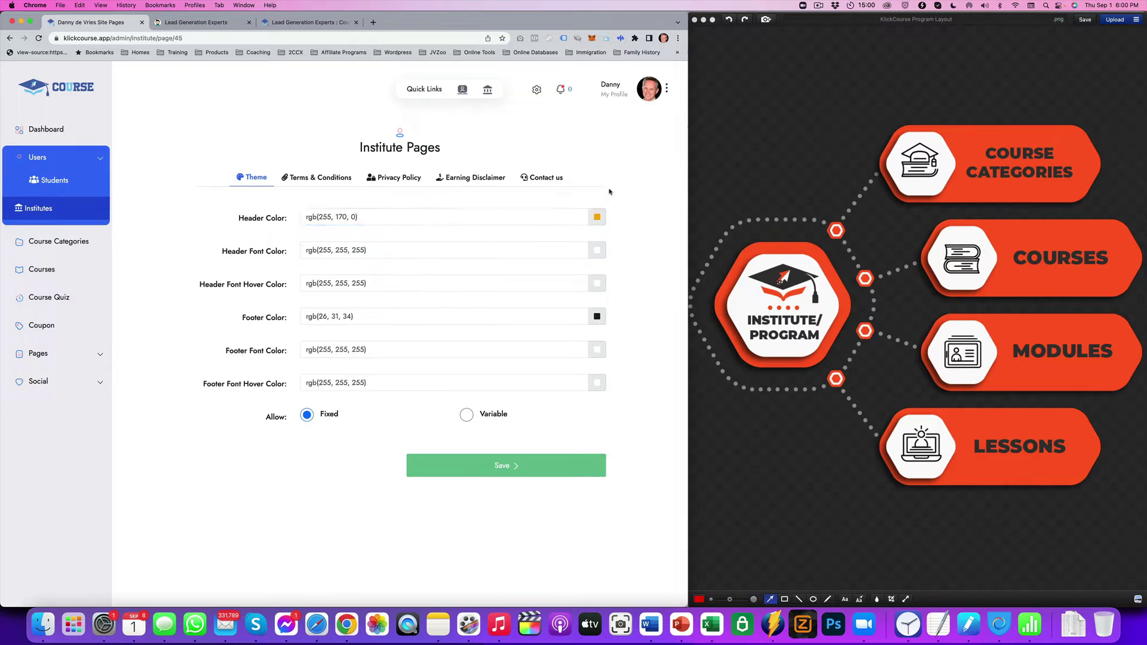
- Look through the institute's Terms & Conditions, Privacy Policy and Earning Disclaimer pages
{"action": "left_click", "coordinate": [337, 184]}
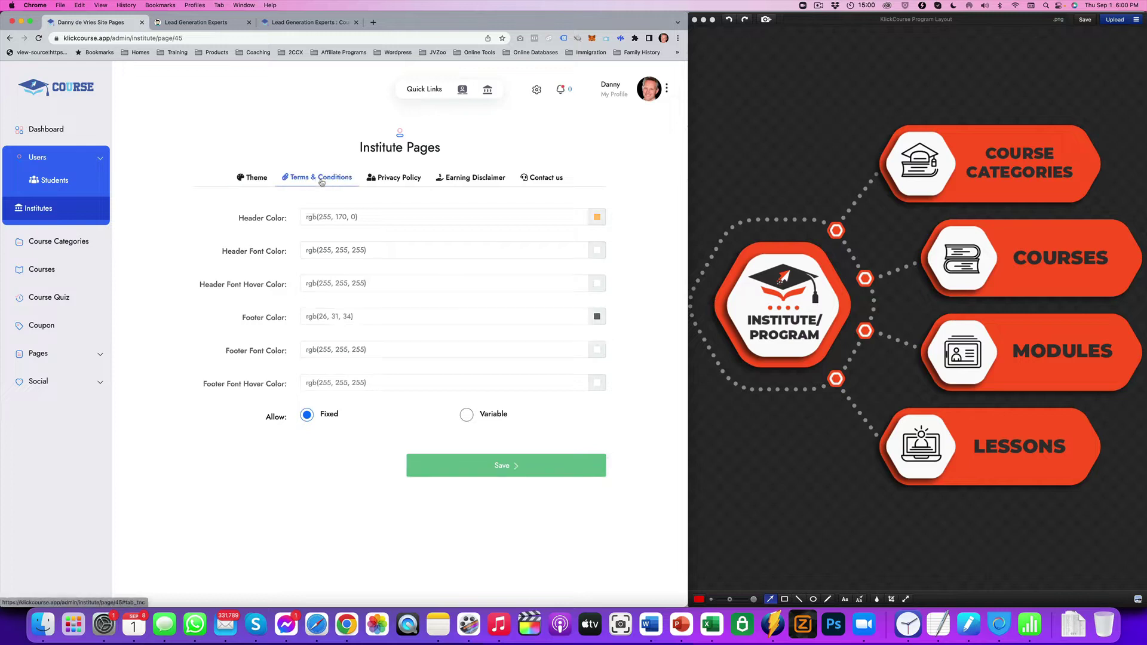
{"action": "left_click", "coordinate": [399, 180]}
{"action": "left_click", "coordinate": [482, 183]}
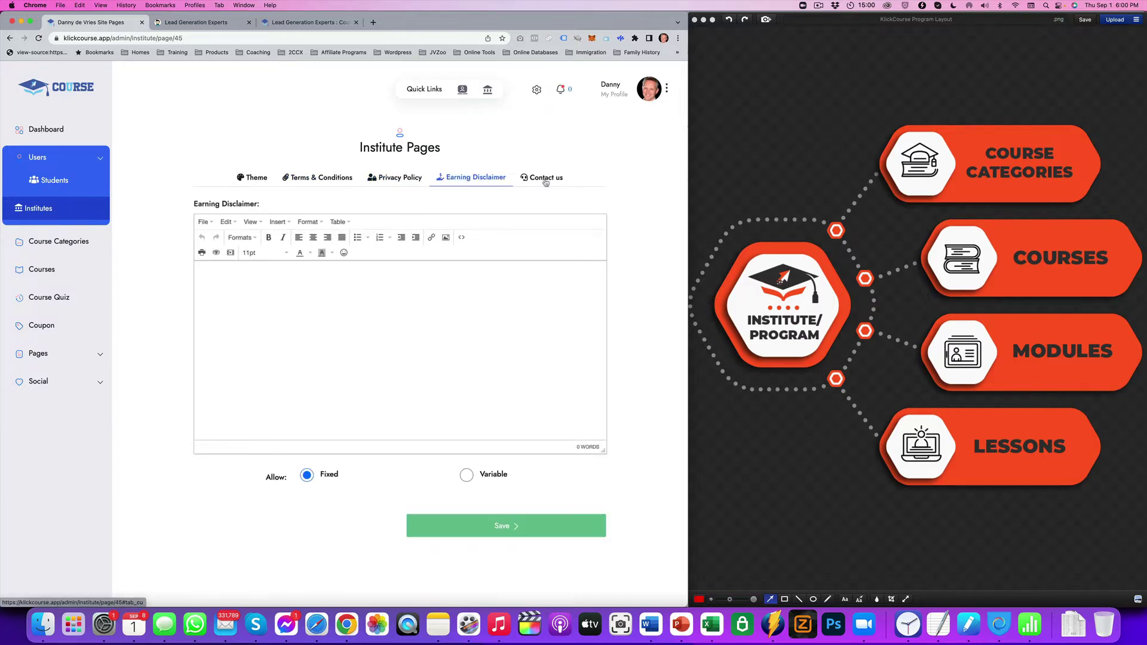
- Save the institute's site pages from the Contact us page, then reload its public site to check the header color
{"action": "left_click", "coordinate": [545, 179]}
{"action": "left_click", "coordinate": [506, 526]}
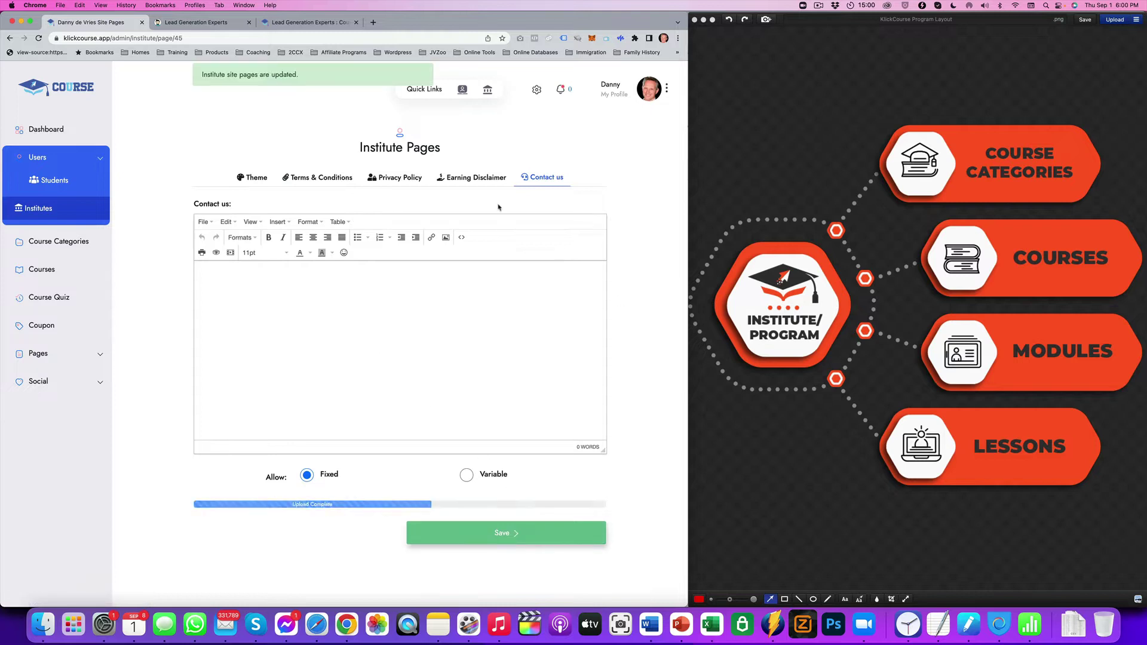
{"action": "left_click", "coordinate": [185, 21]}
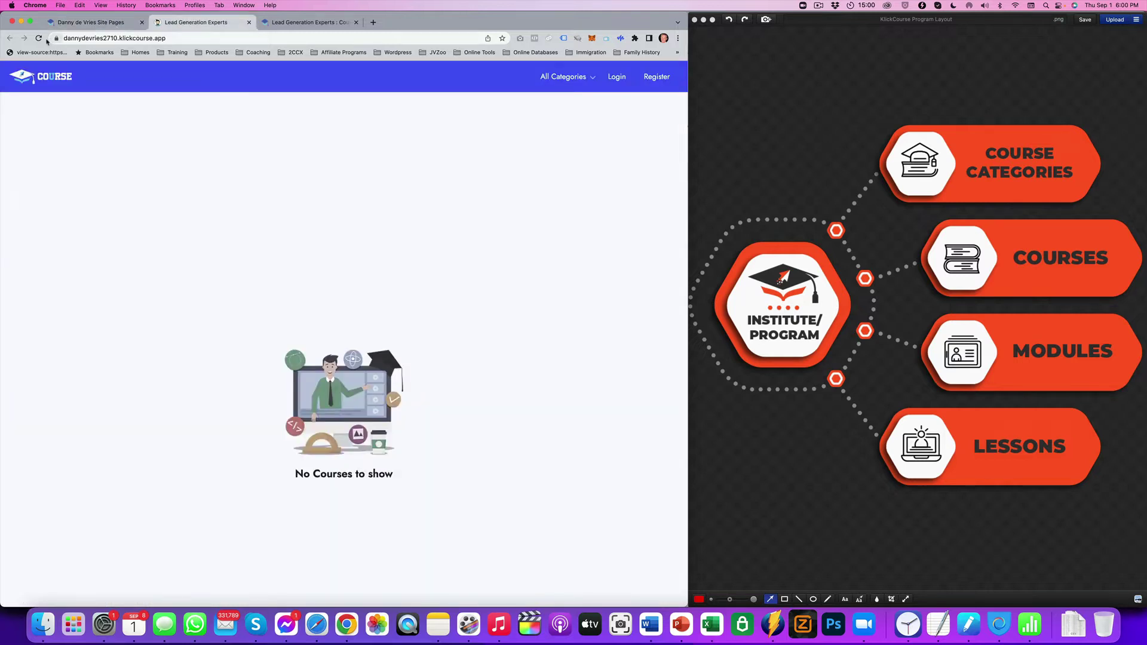
{"action": "key", "text": "super+r"}
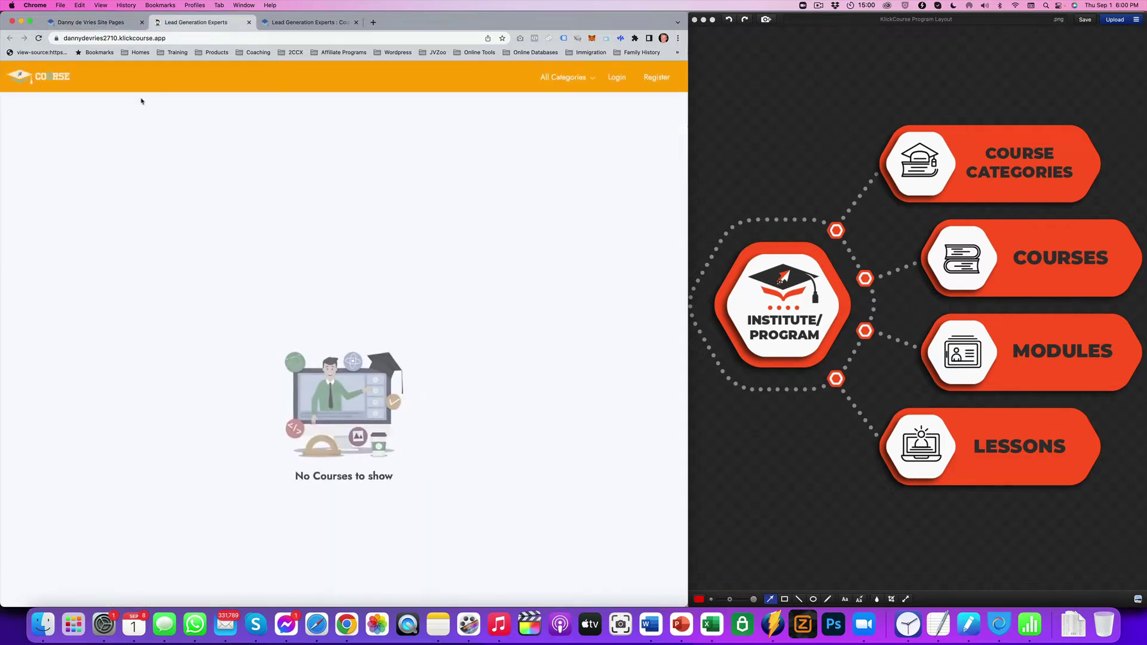
{"action": "left_click", "coordinate": [111, 22]}
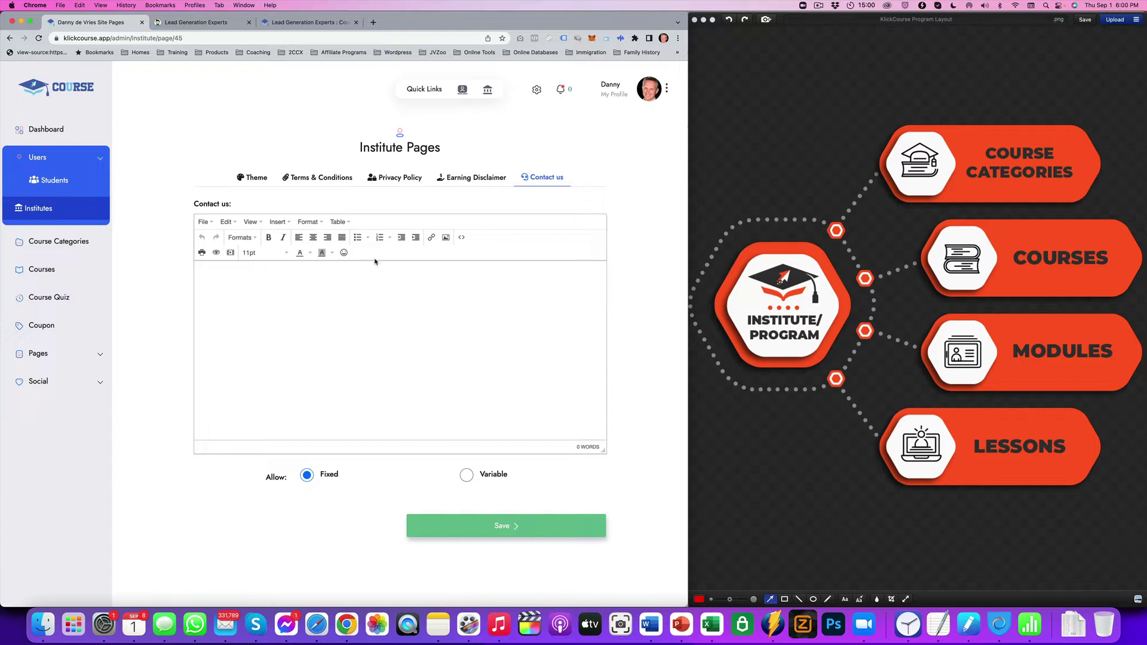
- Return to the list of institutes and look through the additional options of the new institute
{"action": "left_click", "coordinate": [10, 38]}
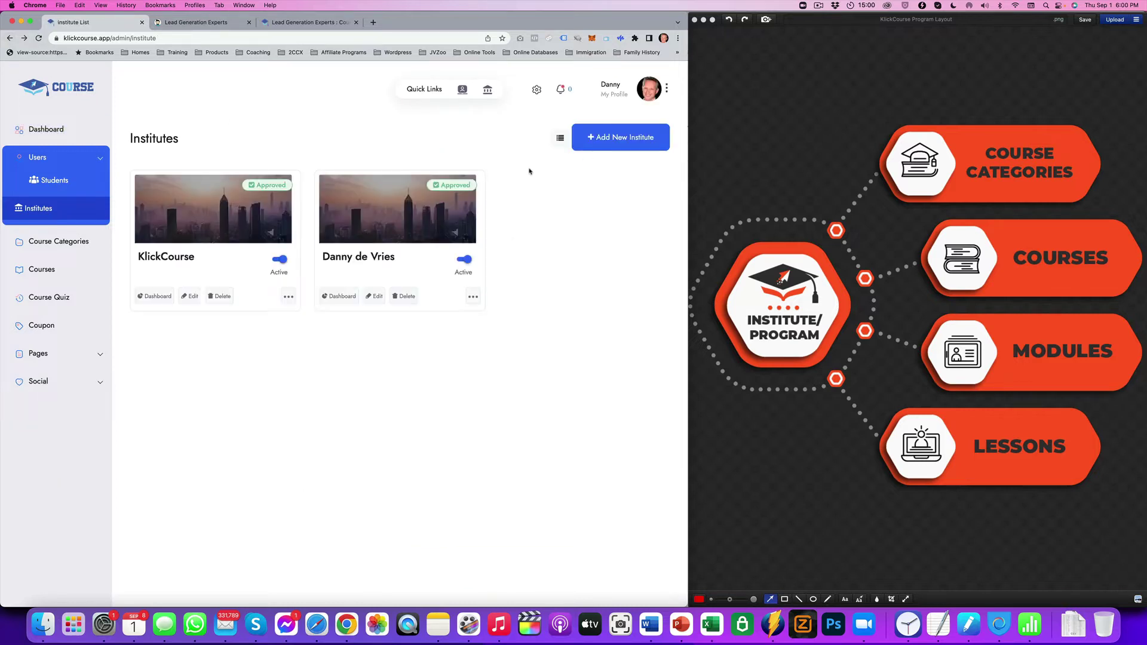
{"action": "left_click", "coordinate": [473, 297]}
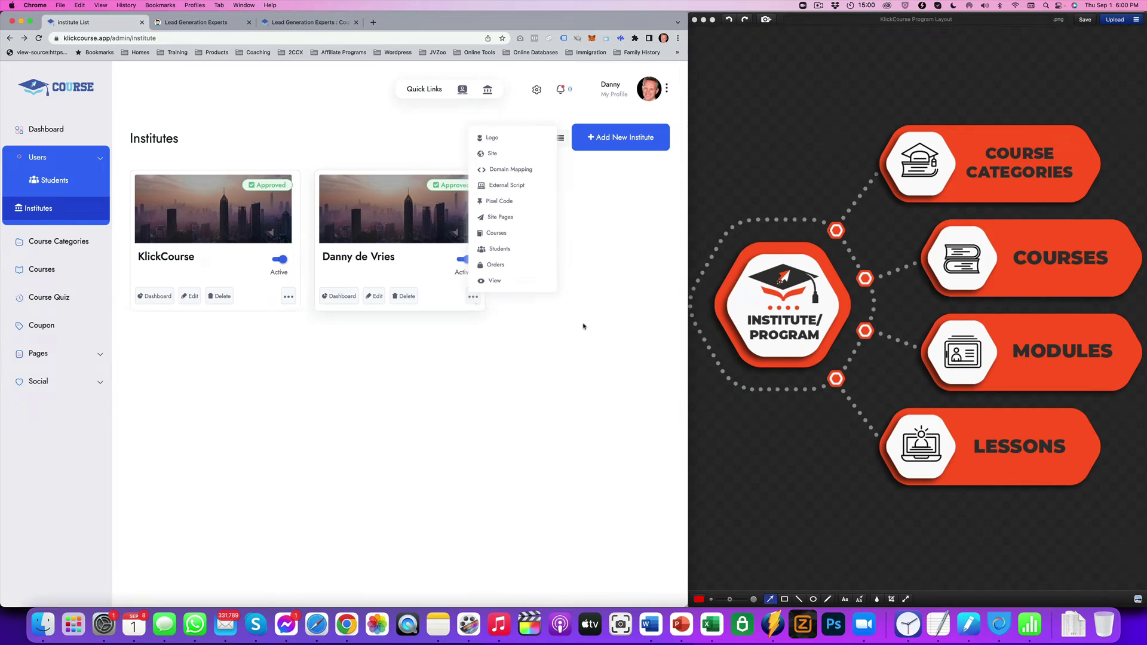
{"action": "left_click", "coordinate": [615, 320]}
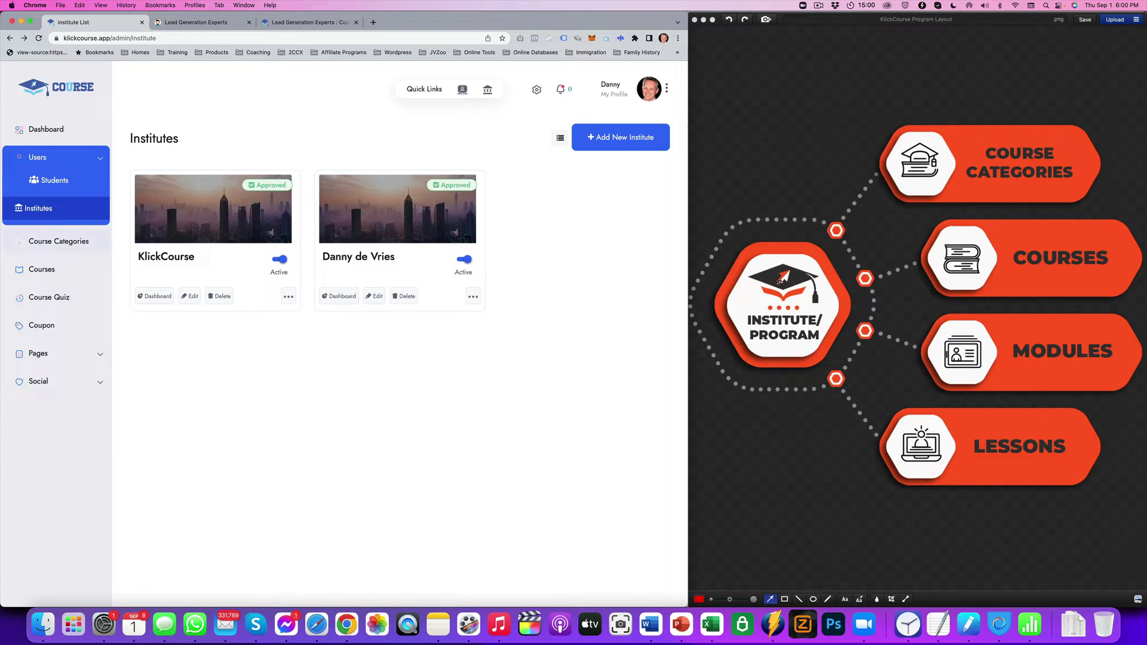
- Add a course category named "Fitness" without a parent category and with its status on Show
{"action": "left_click", "coordinate": [56, 242]}
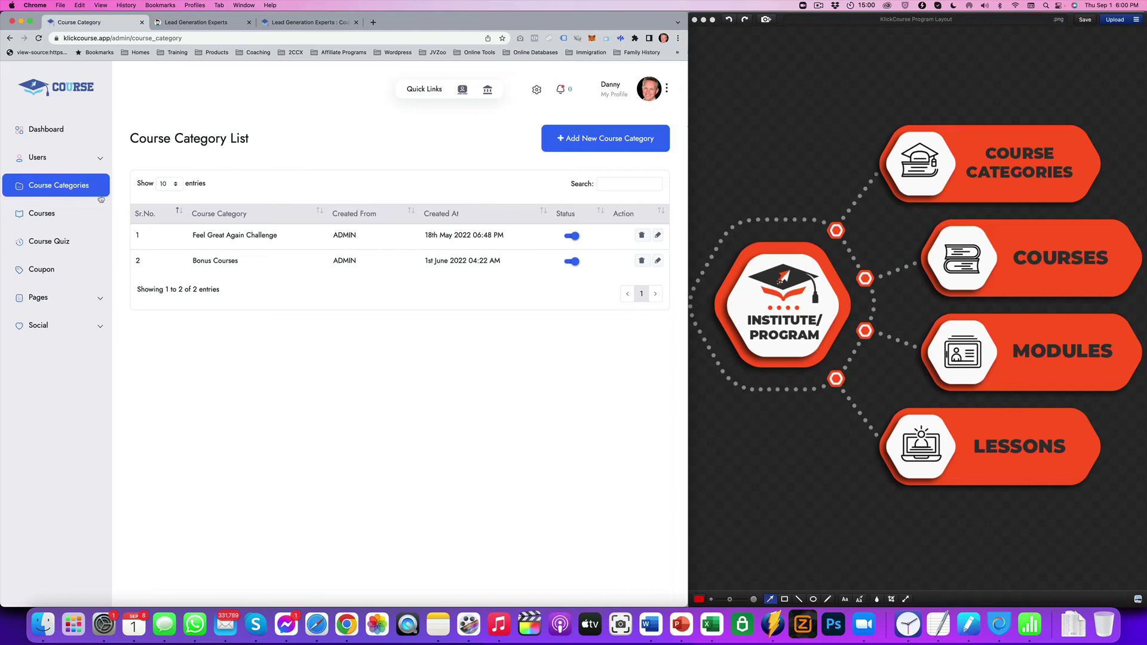
{"action": "left_click", "coordinate": [605, 149]}
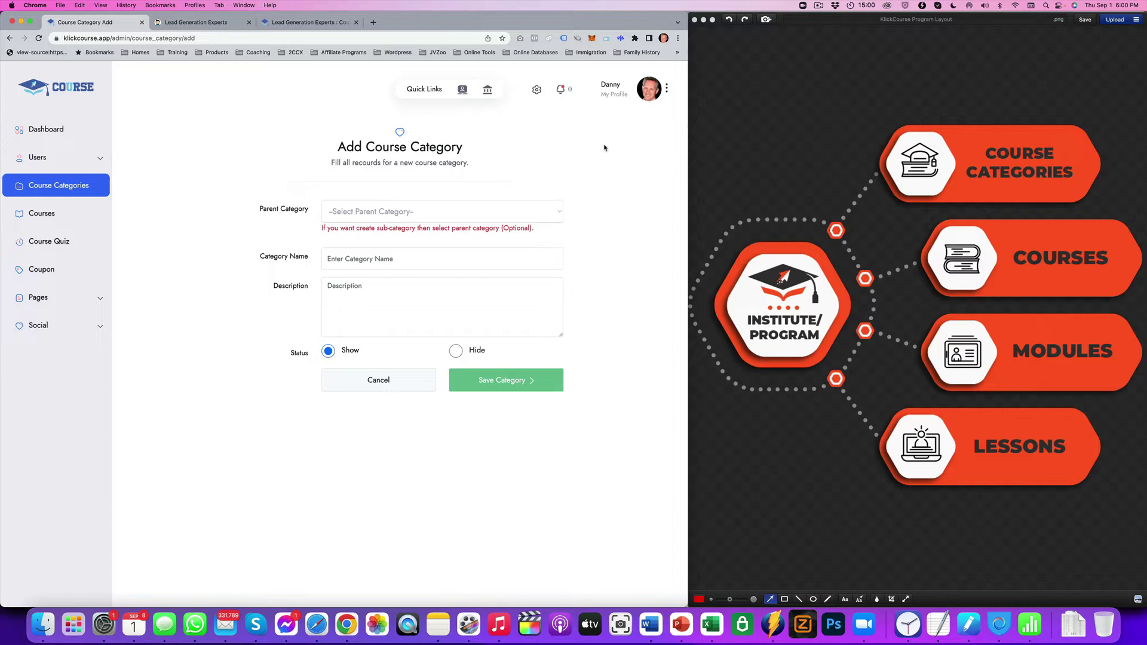
{"action": "left_click", "coordinate": [380, 214]}
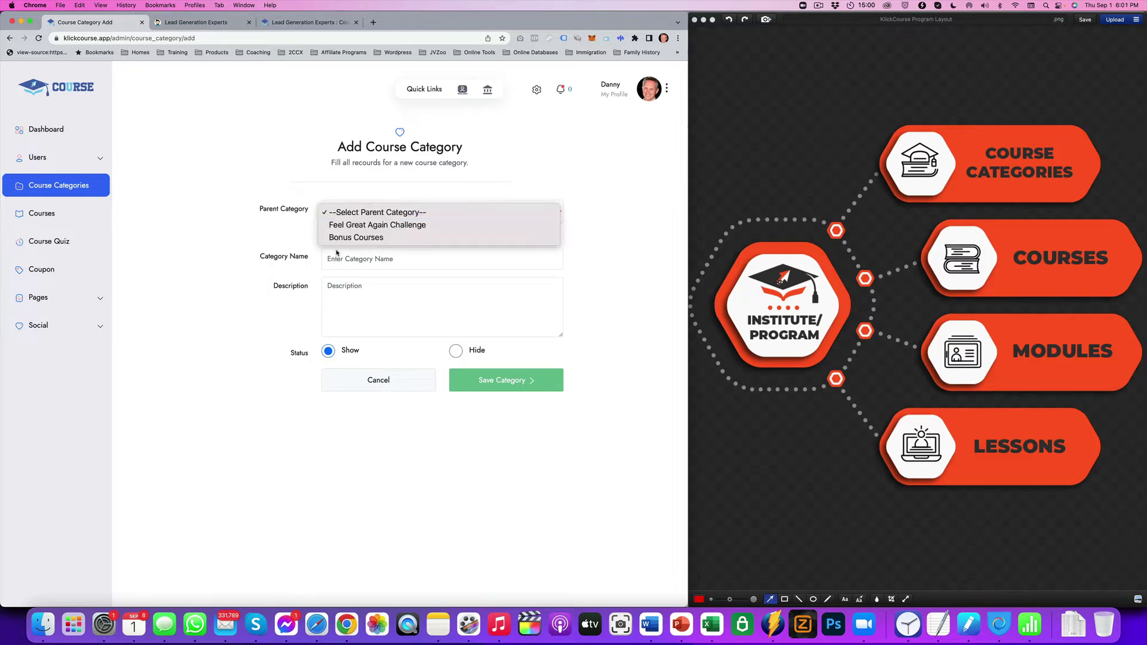
{"action": "left_click", "coordinate": [257, 251]}
{"action": "left_click", "coordinate": [349, 259]}
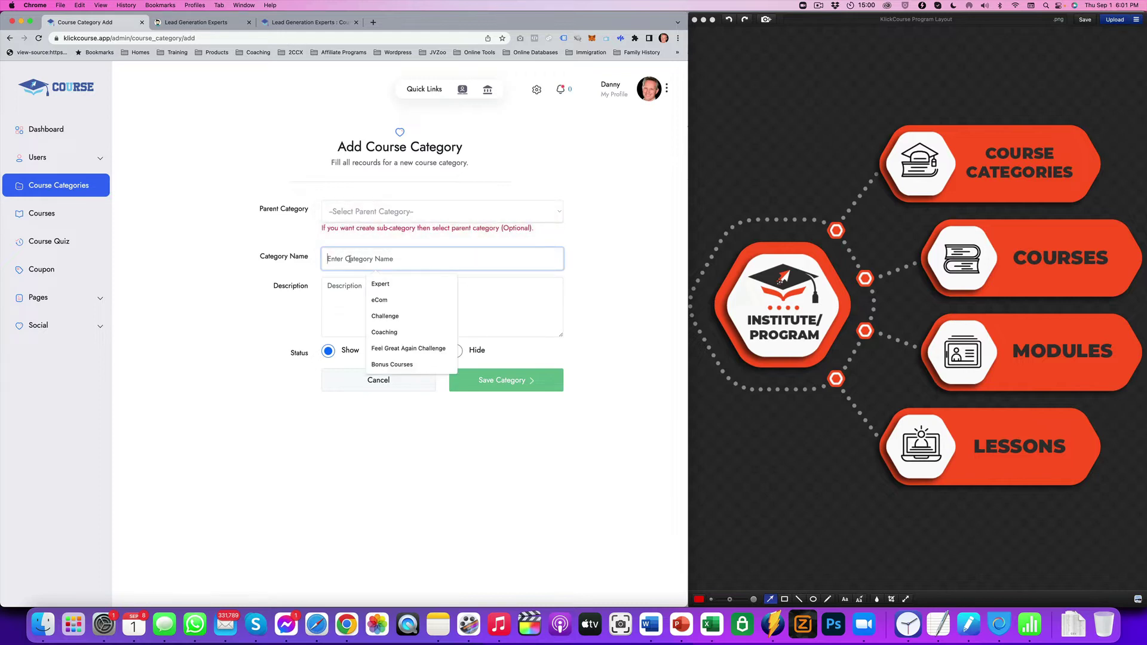
{"action": "type", "text": "Fitness"}
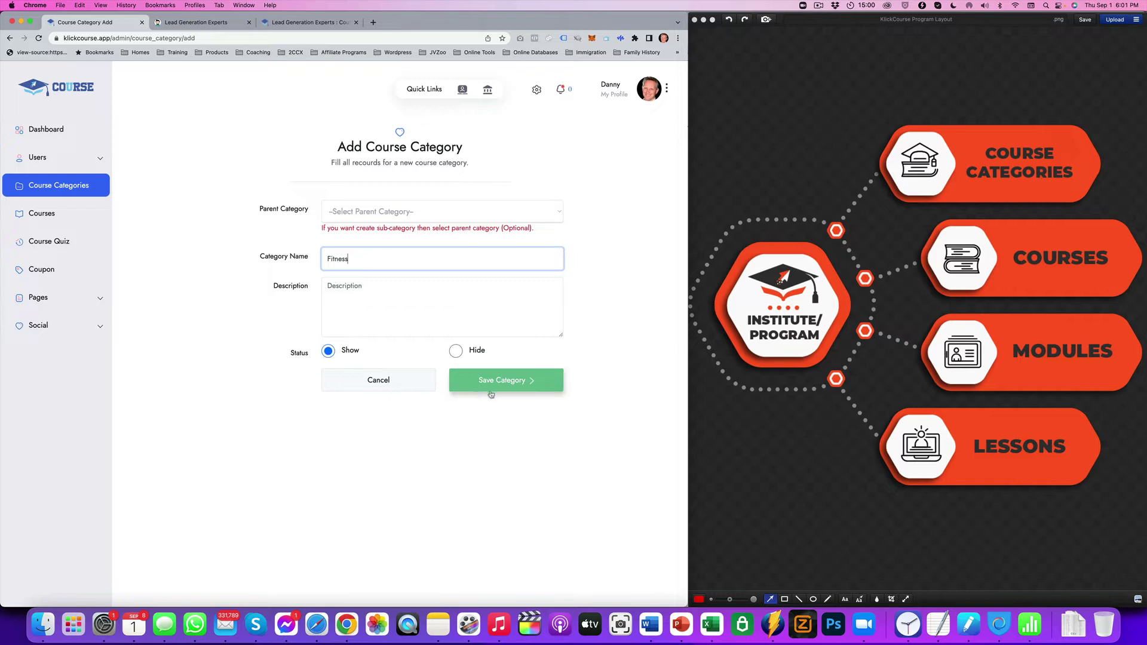
{"action": "left_click", "coordinate": [512, 383]}
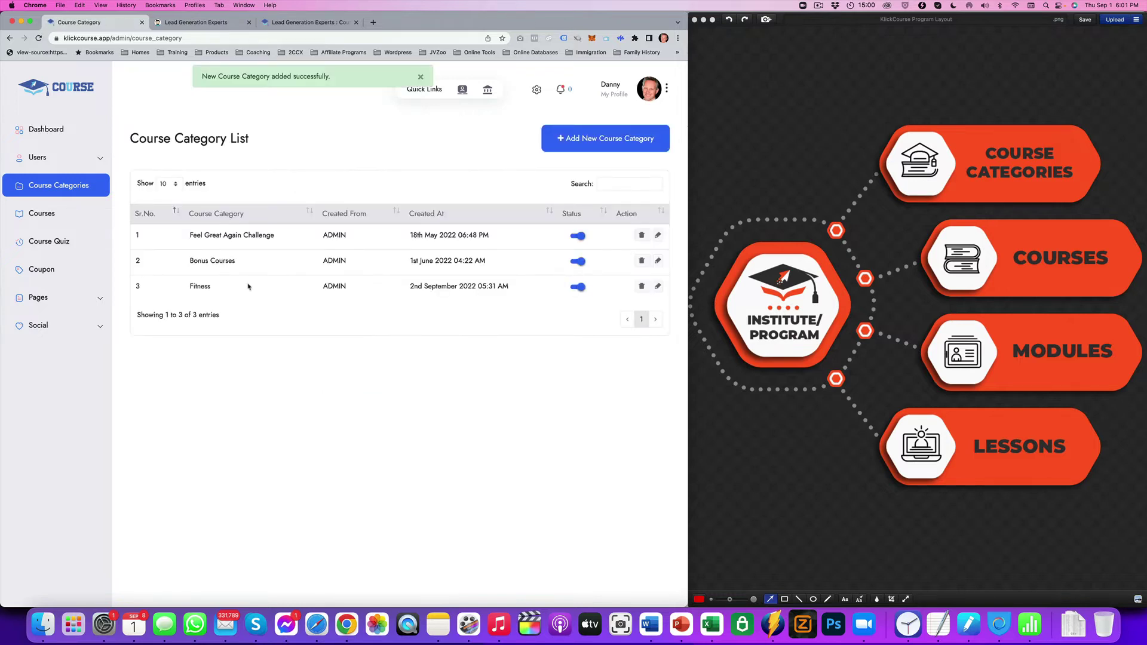
- Add another top-level course category named "Weight Loss"
{"action": "left_click", "coordinate": [605, 136]}
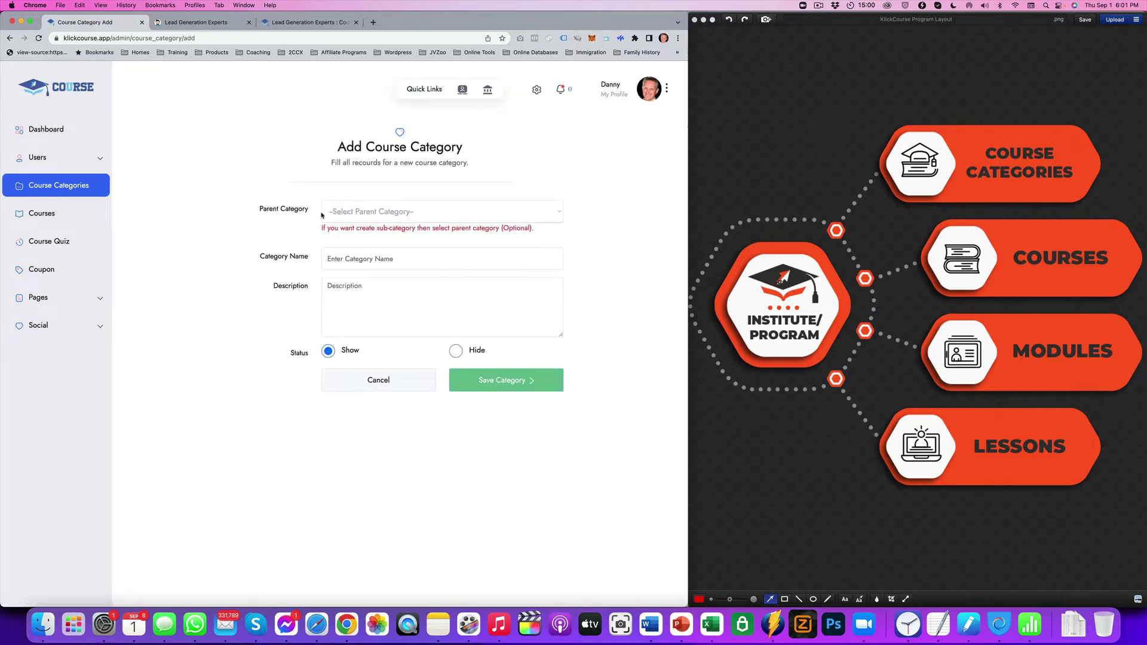
{"action": "left_click", "coordinate": [366, 258]}
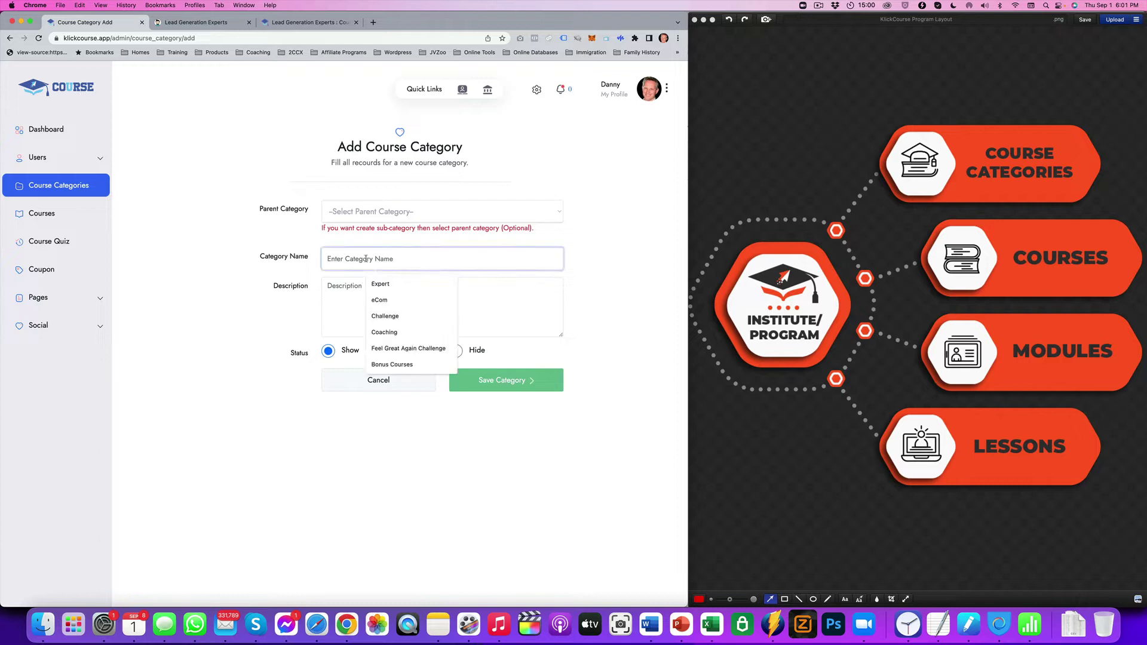
{"action": "type", "text": "Weig"}
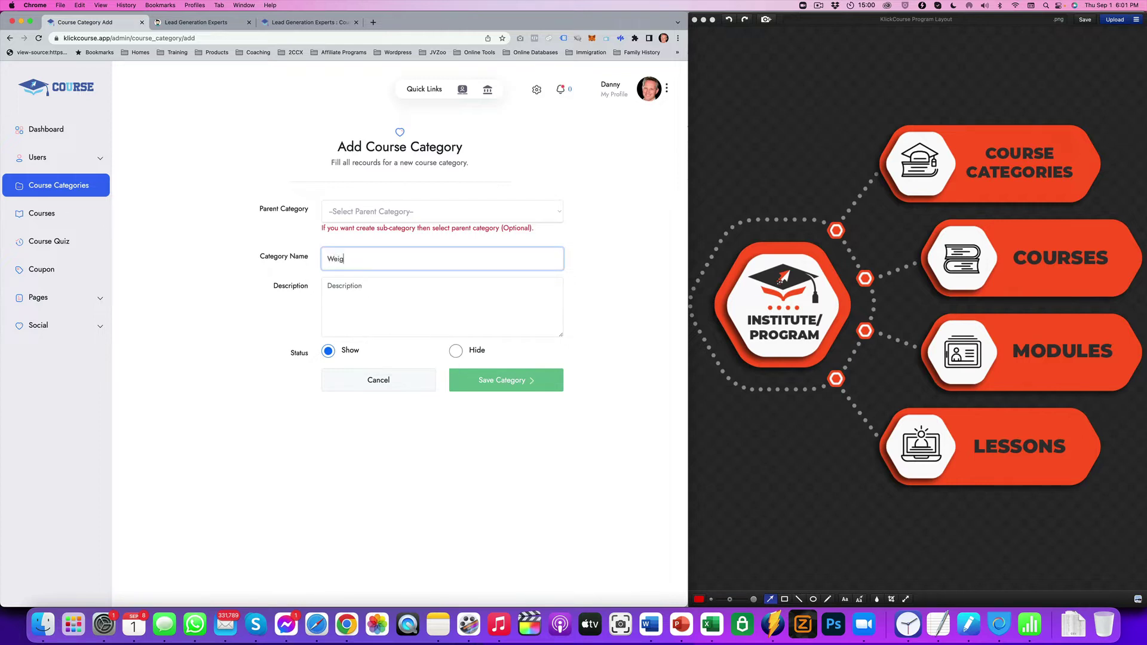
{"action": "type", "text": "ht Loss"}
{"action": "left_click", "coordinate": [494, 386]}
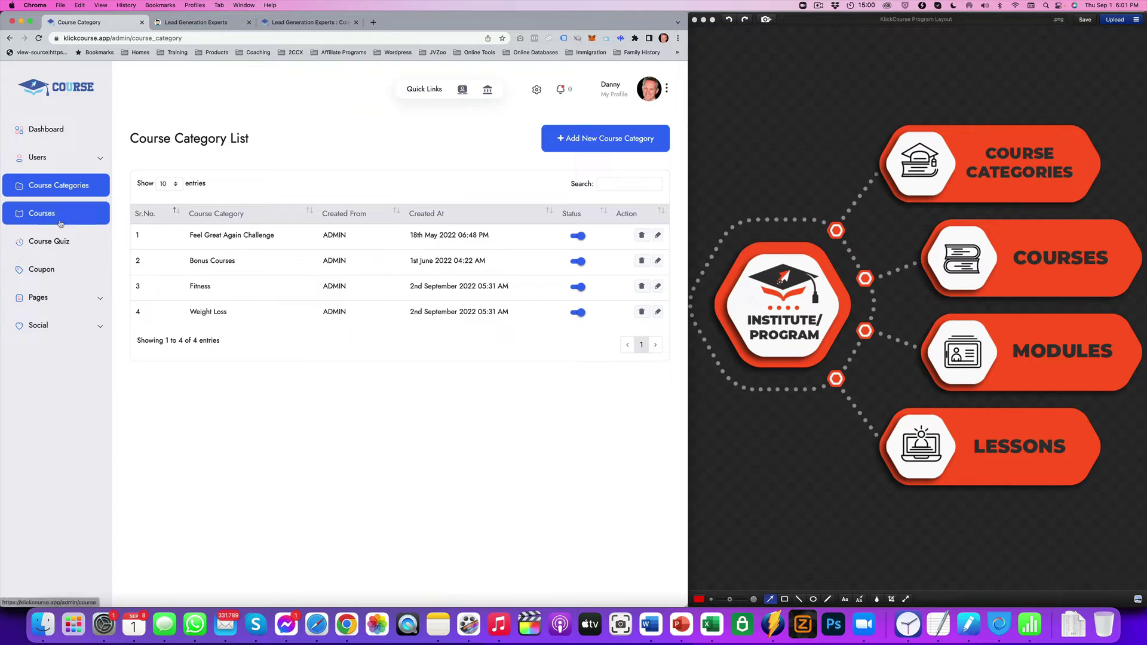
- Start adding a new course and choose Fitness as its course category
{"action": "left_click", "coordinate": [90, 218]}
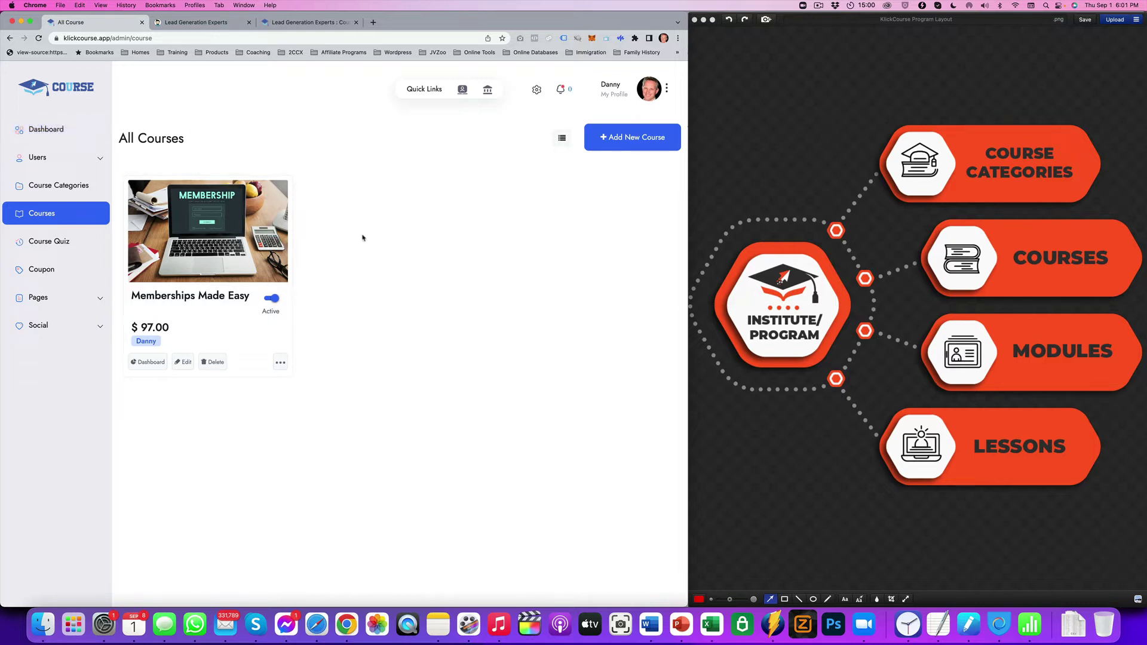
{"action": "left_click", "coordinate": [632, 137]}
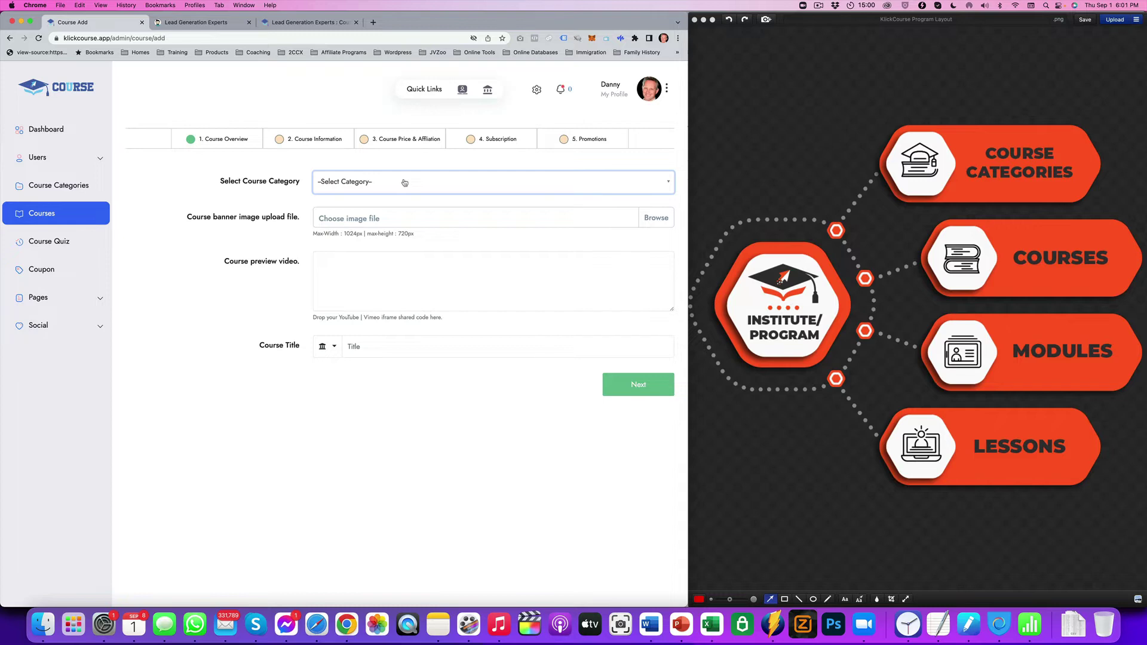
{"action": "left_click", "coordinate": [393, 184]}
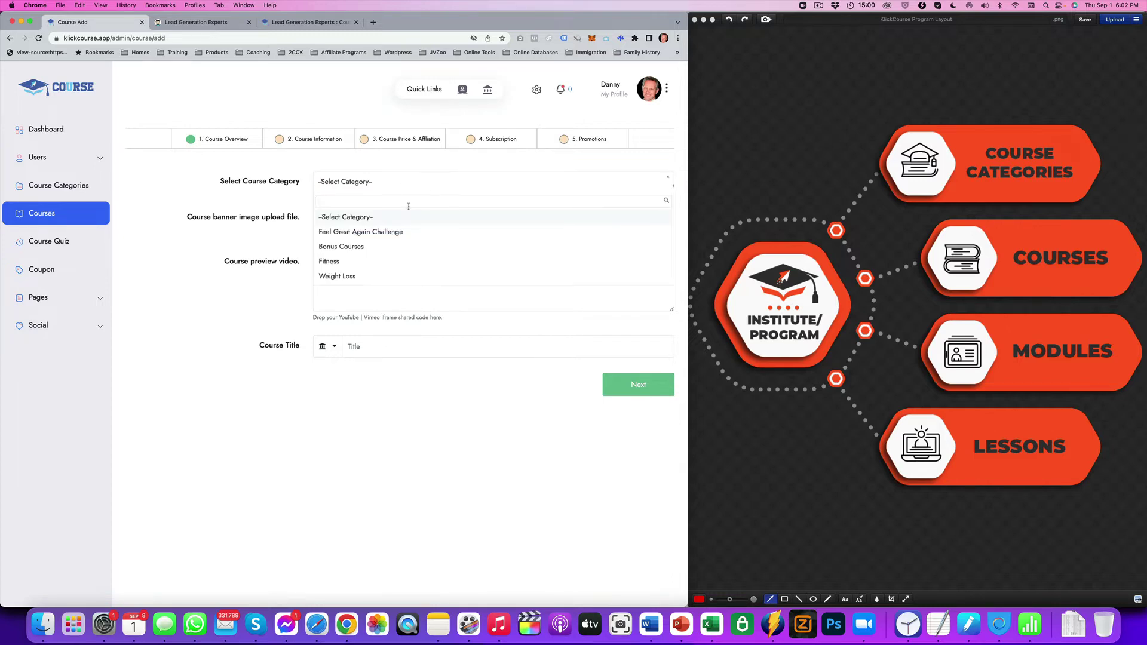
{"action": "left_click", "coordinate": [334, 261]}
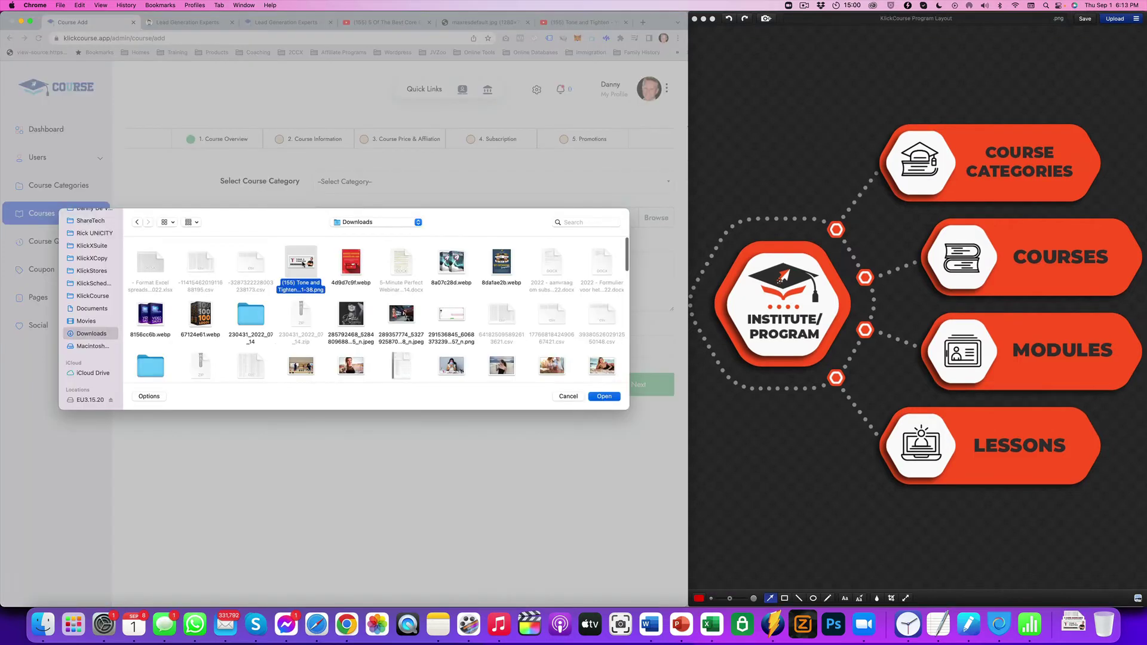
{"action": "left_click", "coordinate": [605, 395]}
{"action": "left_click", "coordinate": [389, 271]}
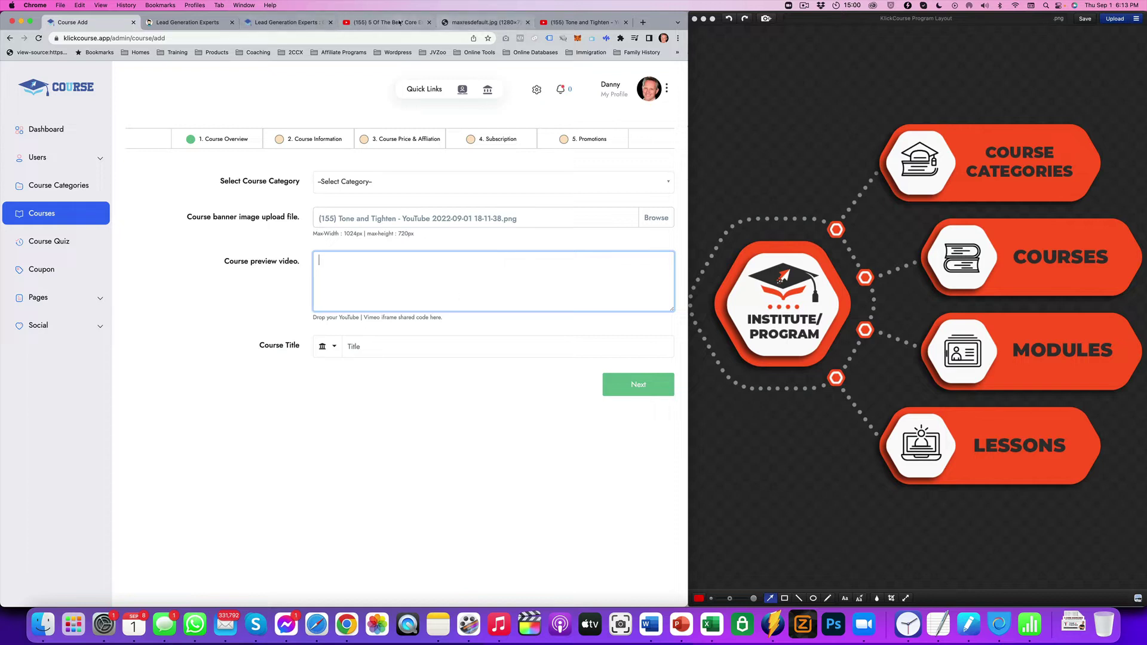
{"action": "type", "text": "<iframe width=\"560\" height=\"315\" src=\"https://www.youtube.com/embed/-bmVuh3U_zU\" title=\"YouTube video player\" frameborder=\"0\" allow=\"accelerometer; autoplay; clipboard-write; encrypted-media; gyroscope; picture-in-picture\" allowfullscreen></iframe>"}
- Title the course "Fitness Course" and enter "Information" as its course information text
{"action": "left_click", "coordinate": [363, 347]}
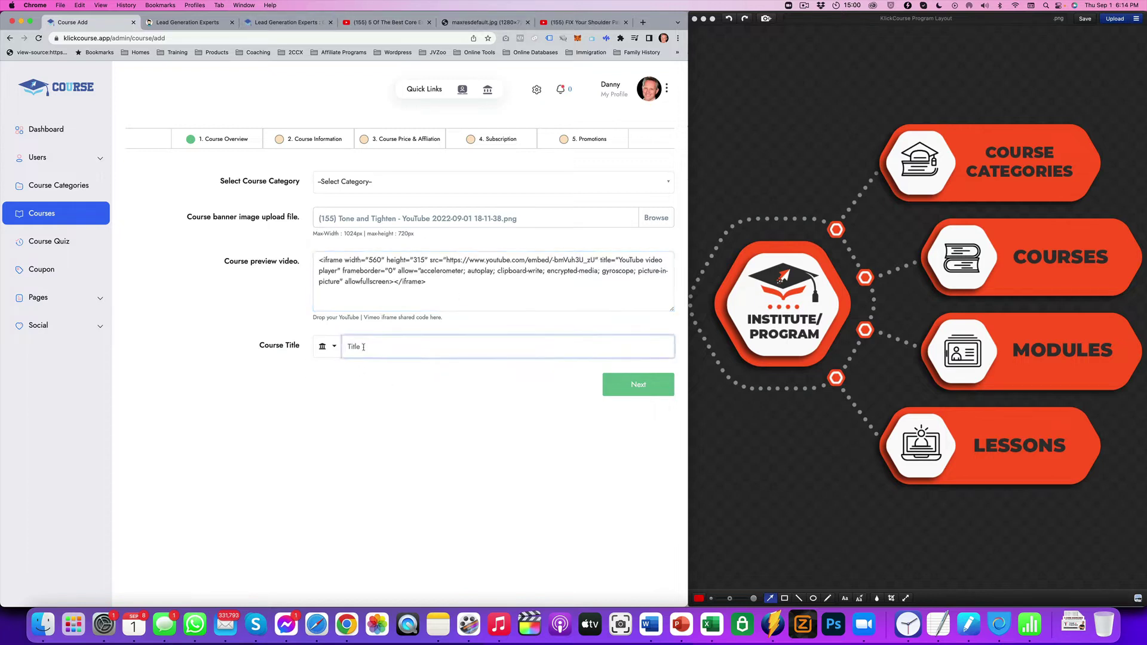
{"action": "type", "text": "Fitness Course"}
{"action": "left_click", "coordinate": [643, 387]}
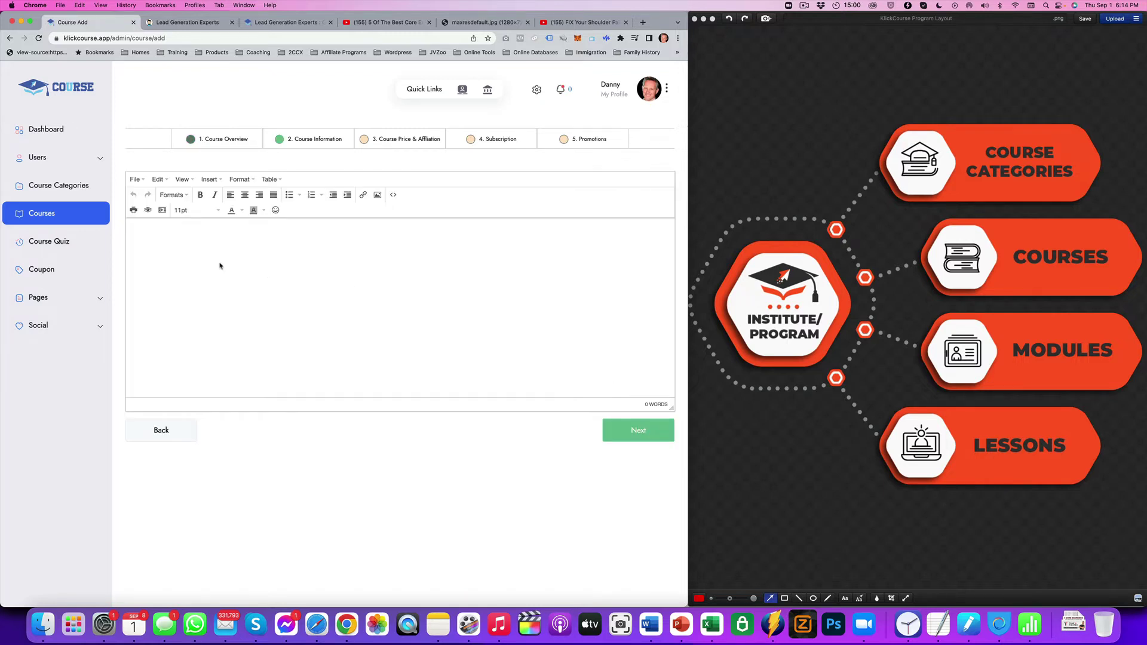
{"action": "type", "text": "Information"}
{"action": "left_click", "coordinate": [622, 435]}
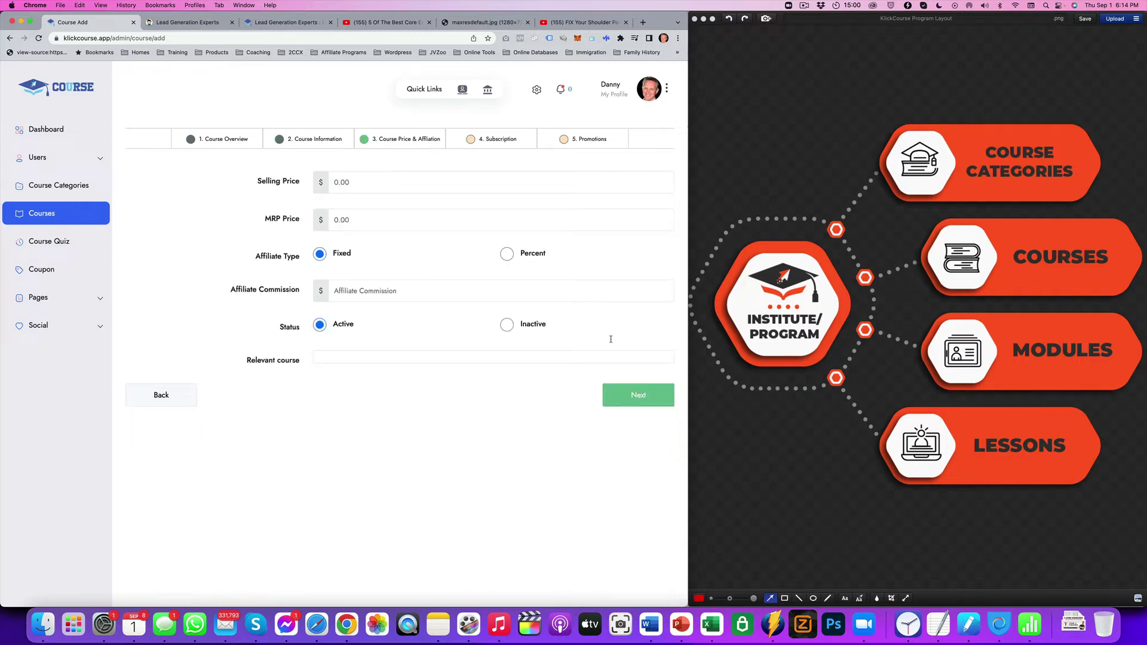
- Set the course's selling price to $97 and finish creating it as a one-time purchase with comments enabled
{"action": "left_click", "coordinate": [375, 187]}
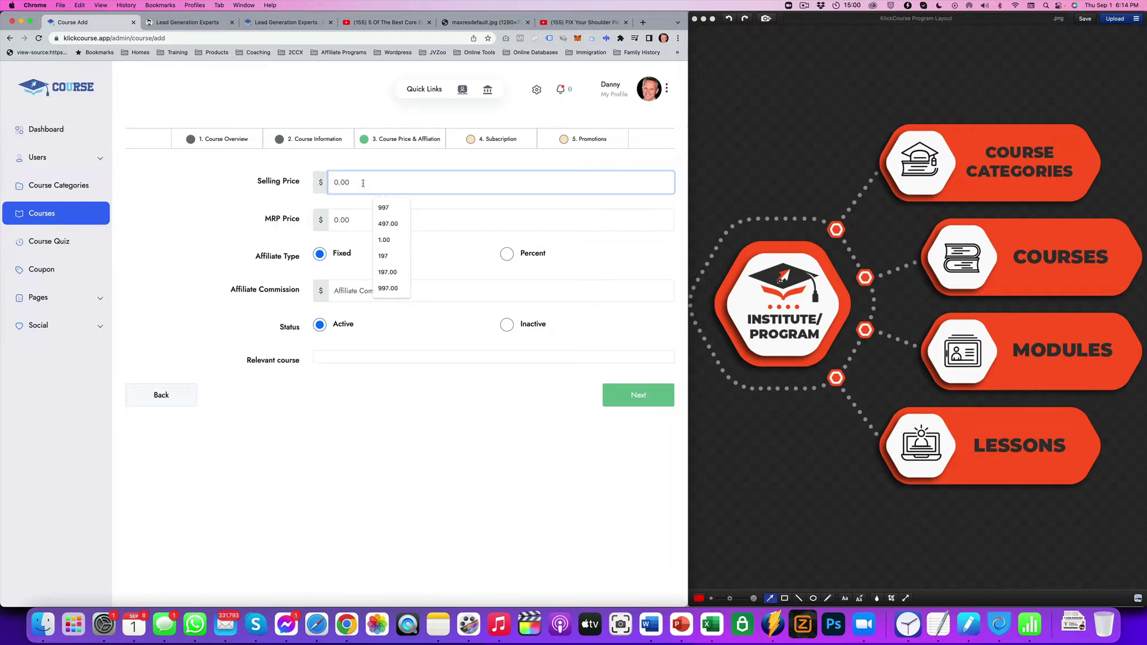
{"action": "type", "text": "97"}
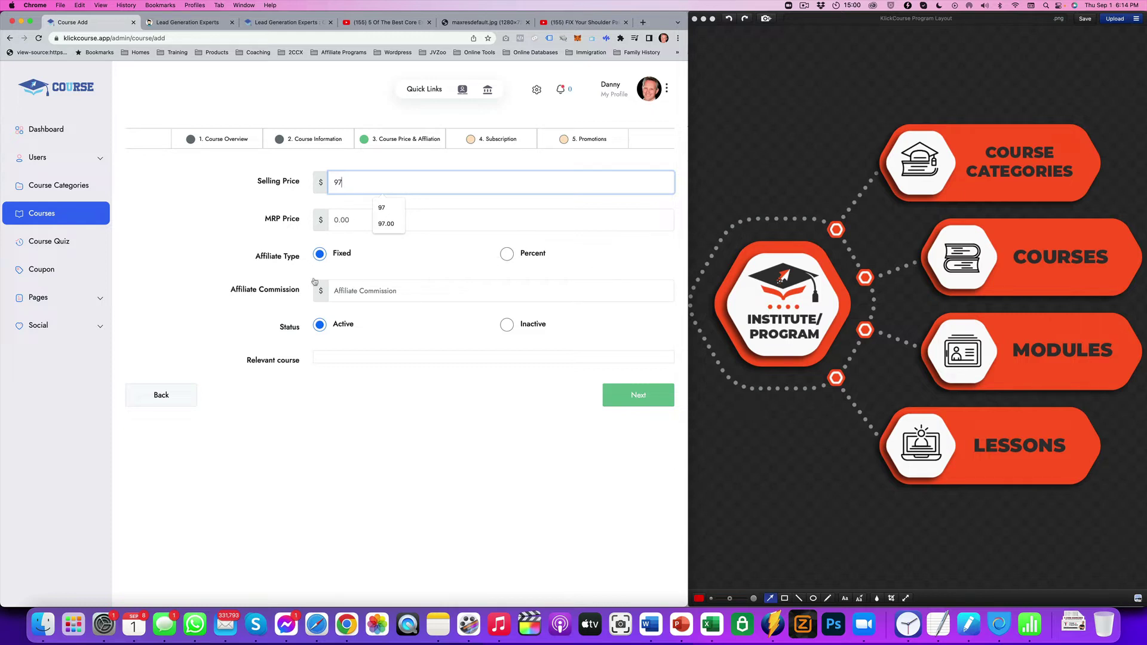
{"action": "left_click", "coordinate": [637, 408]}
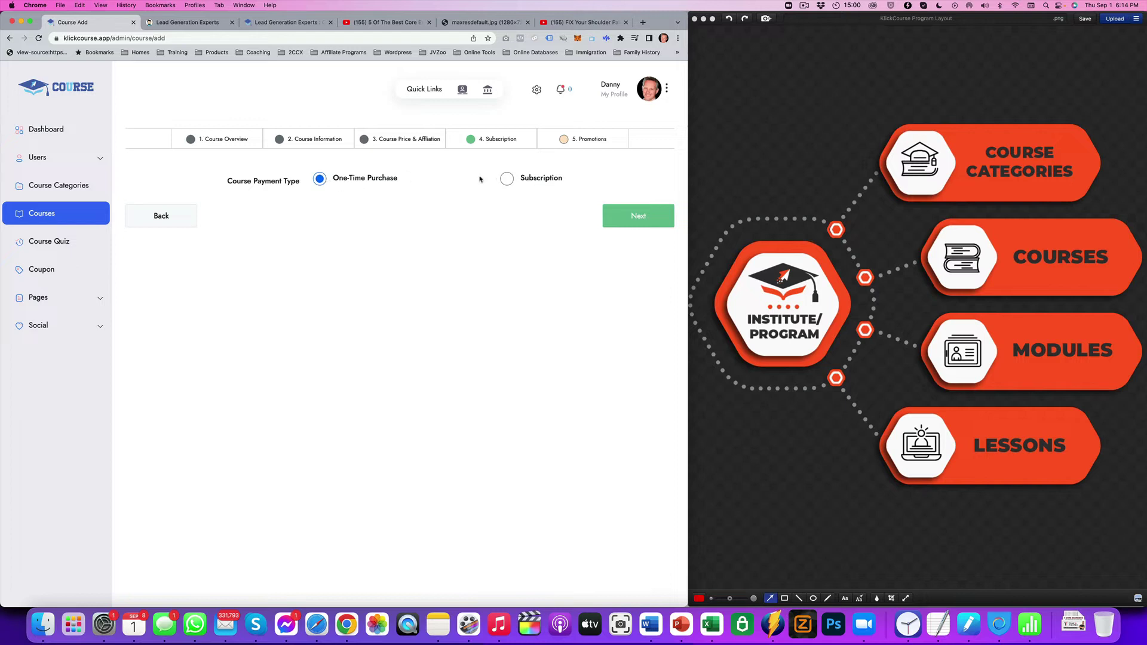
{"action": "left_click", "coordinate": [639, 222]}
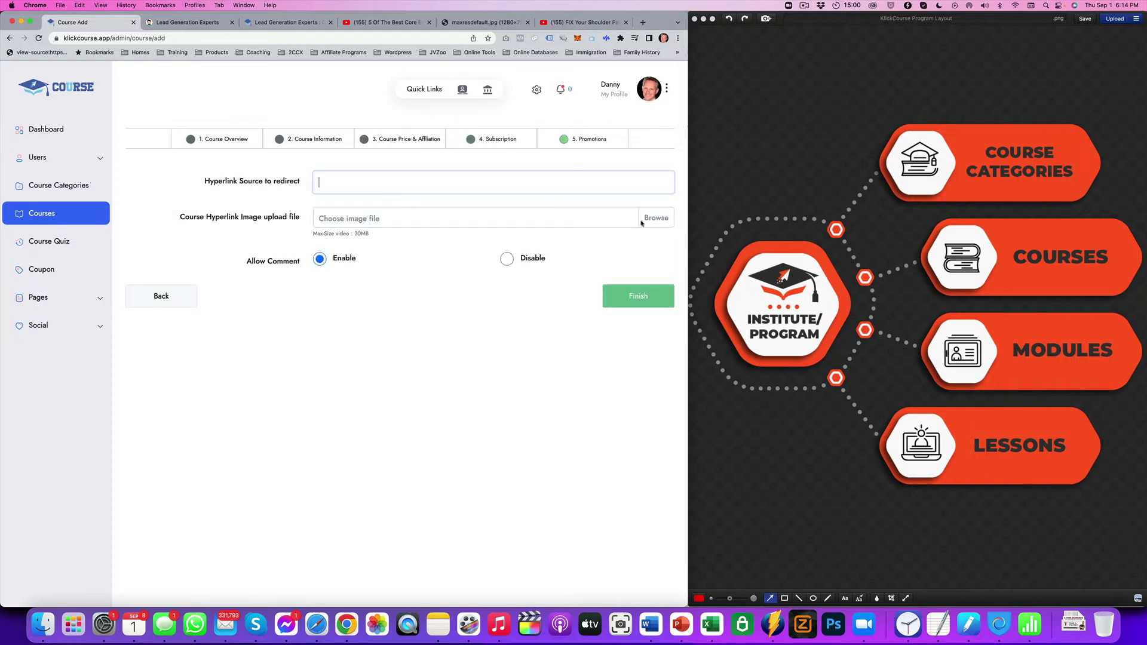
{"action": "left_click", "coordinate": [635, 304]}
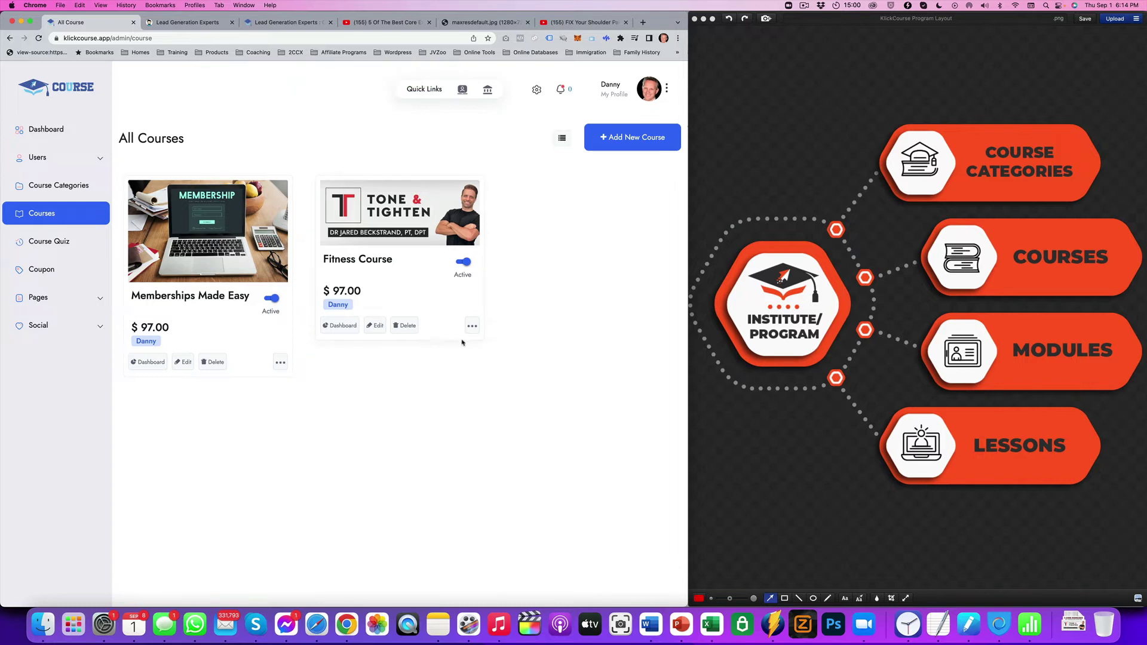
- View all courses as a list and return to the card view
{"action": "left_click", "coordinate": [563, 138]}
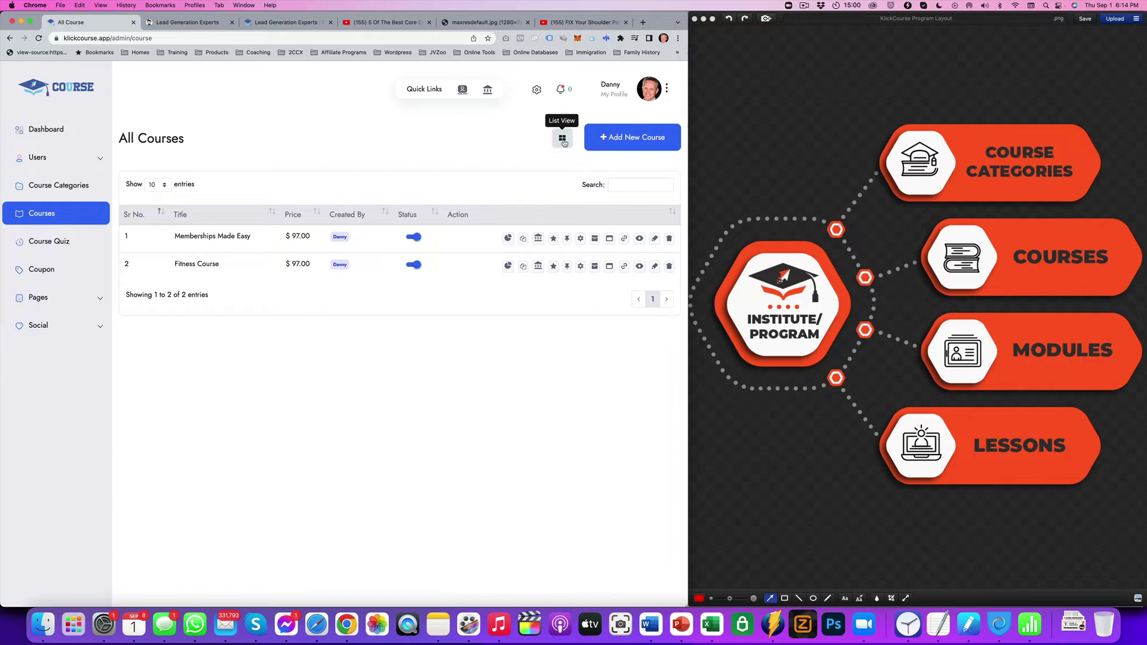
{"action": "left_click", "coordinate": [562, 140]}
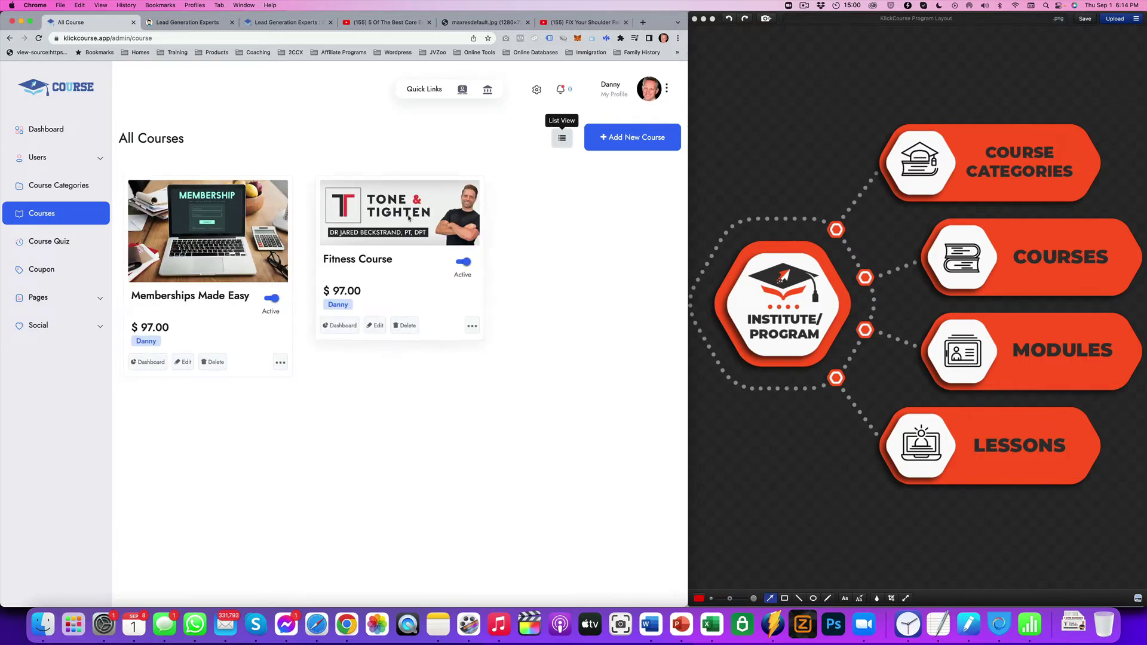
- Assign the Fitness Course to the instructor's own institute
{"action": "left_click", "coordinate": [473, 326]}
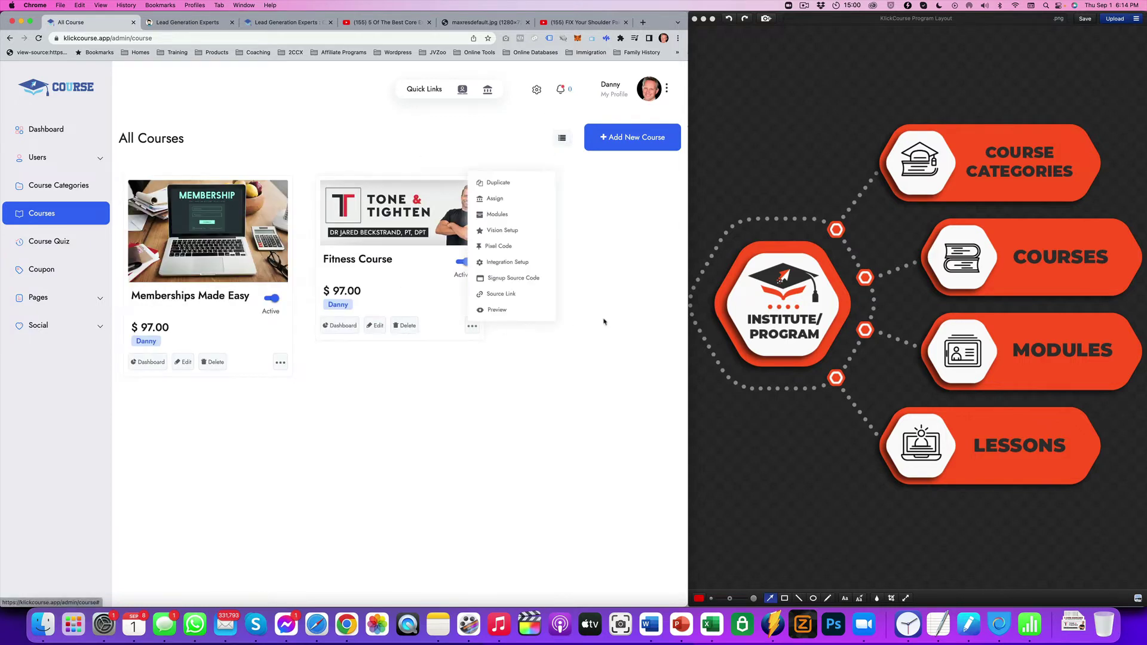
{"action": "left_click", "coordinate": [496, 203]}
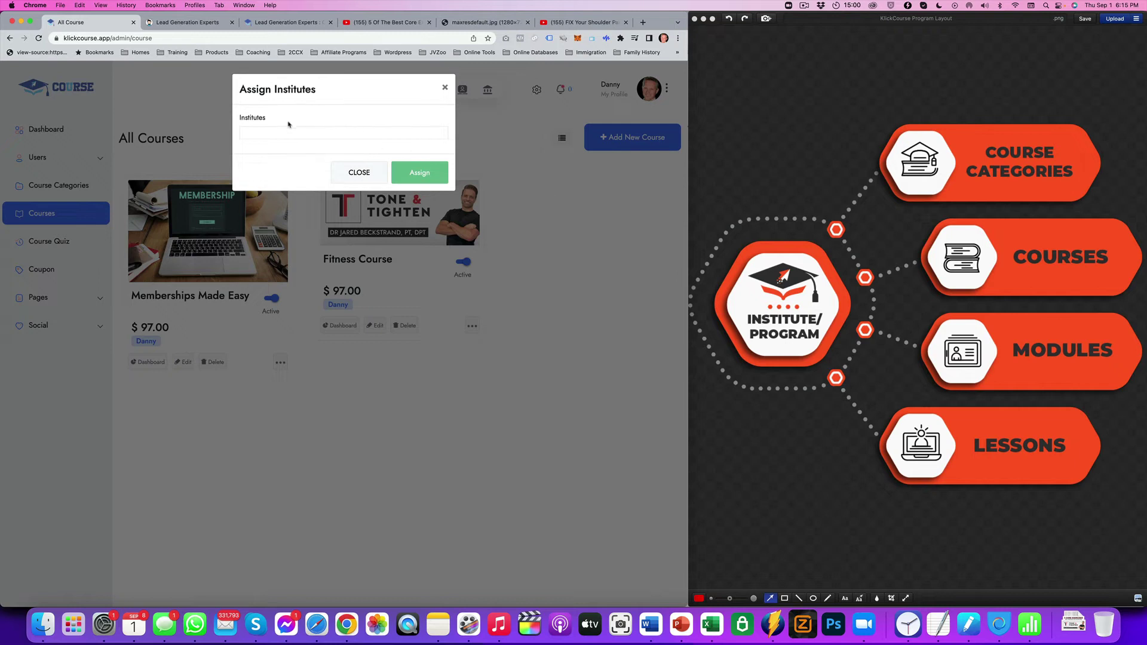
{"action": "left_click", "coordinate": [281, 130]}
{"action": "left_click", "coordinate": [274, 162]}
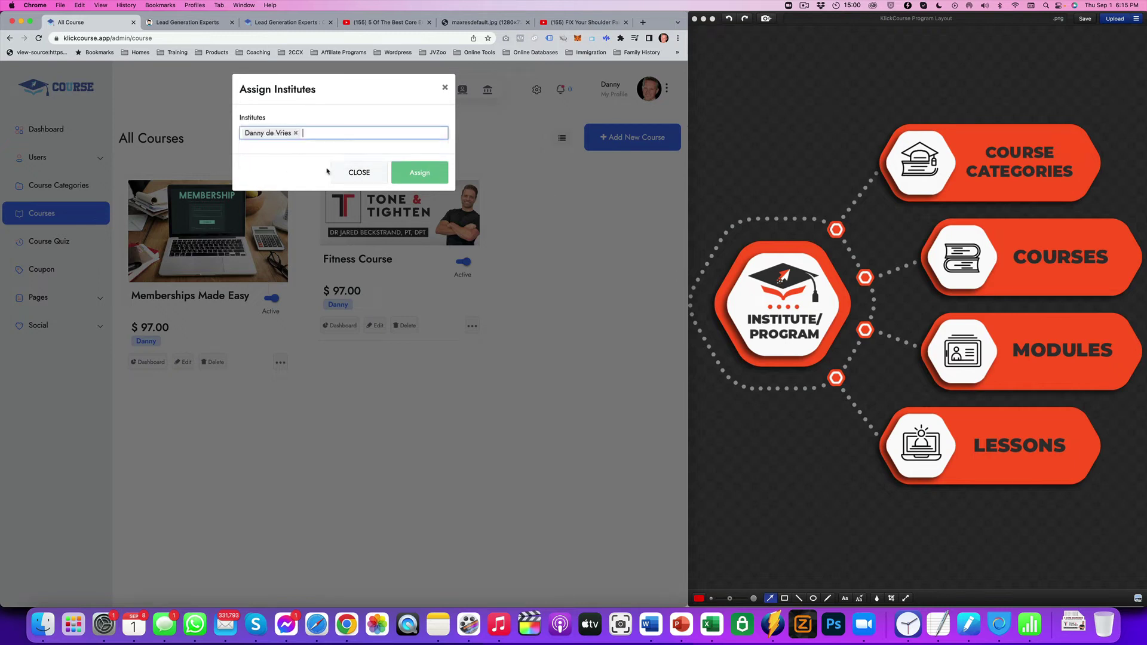
{"action": "left_click", "coordinate": [420, 173]}
- Add a module named "Core Body Strength" to the Fitness Course
{"action": "left_click", "coordinate": [472, 326]}
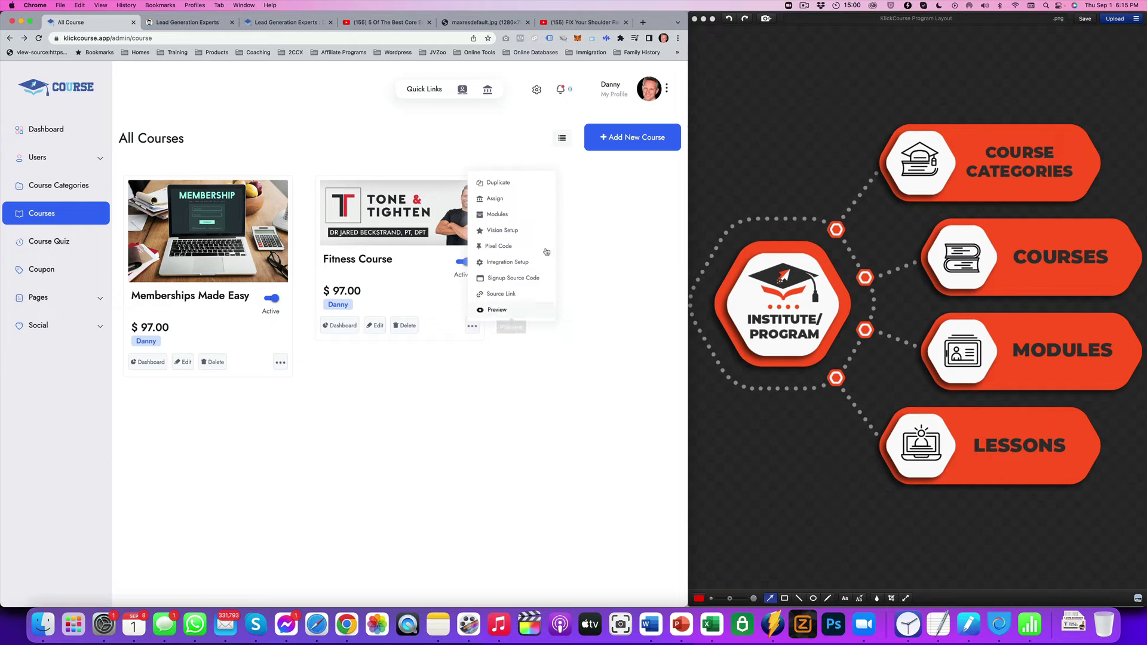
{"action": "left_click", "coordinate": [532, 215]}
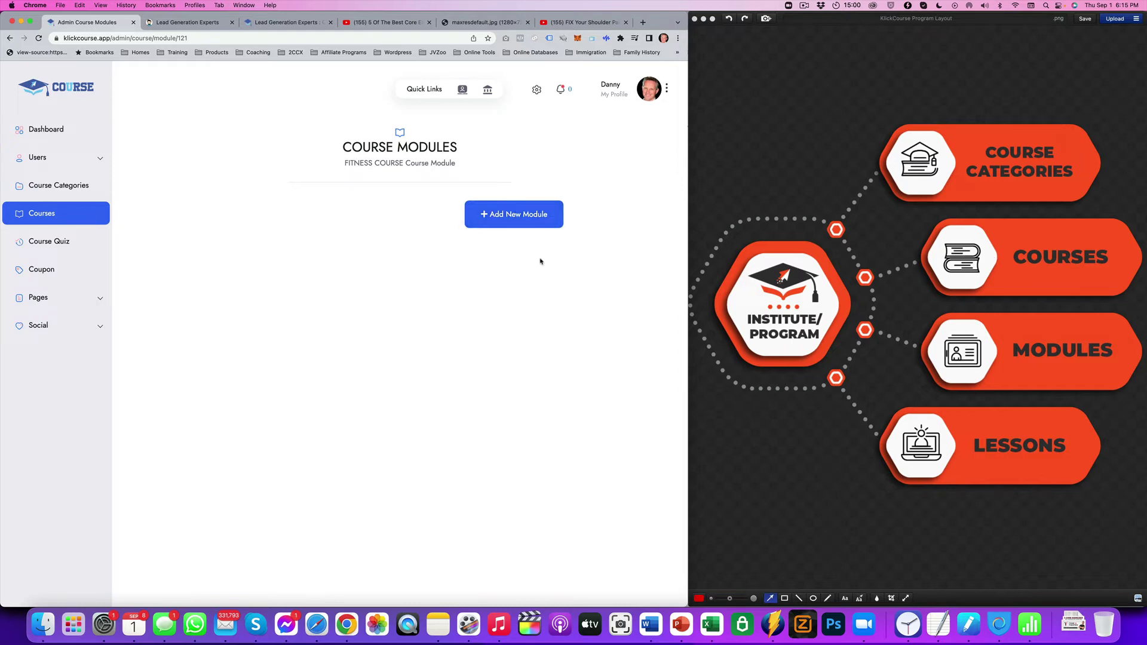
{"action": "left_click", "coordinate": [535, 220]}
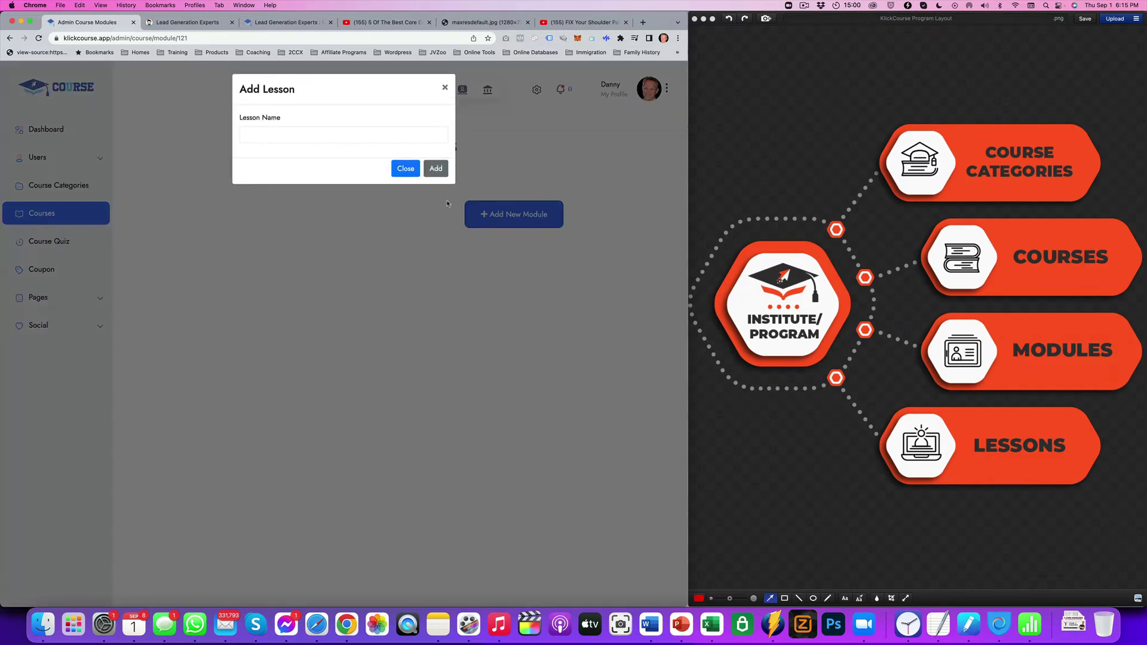
{"action": "left_click", "coordinate": [301, 134]}
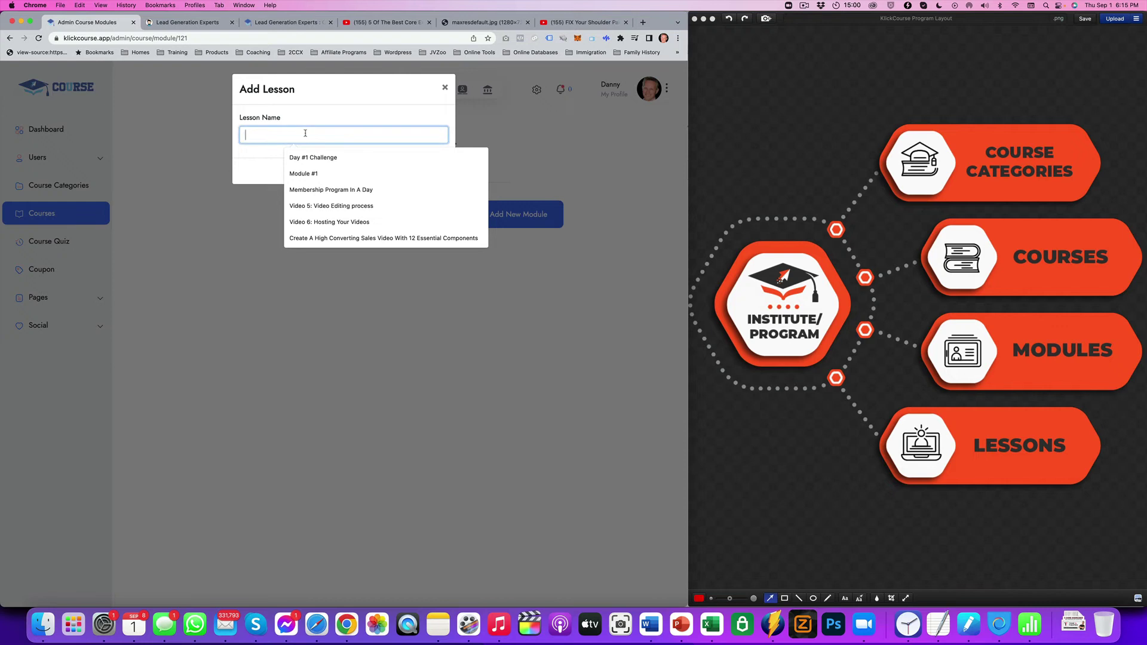
{"action": "type", "text": "C"}
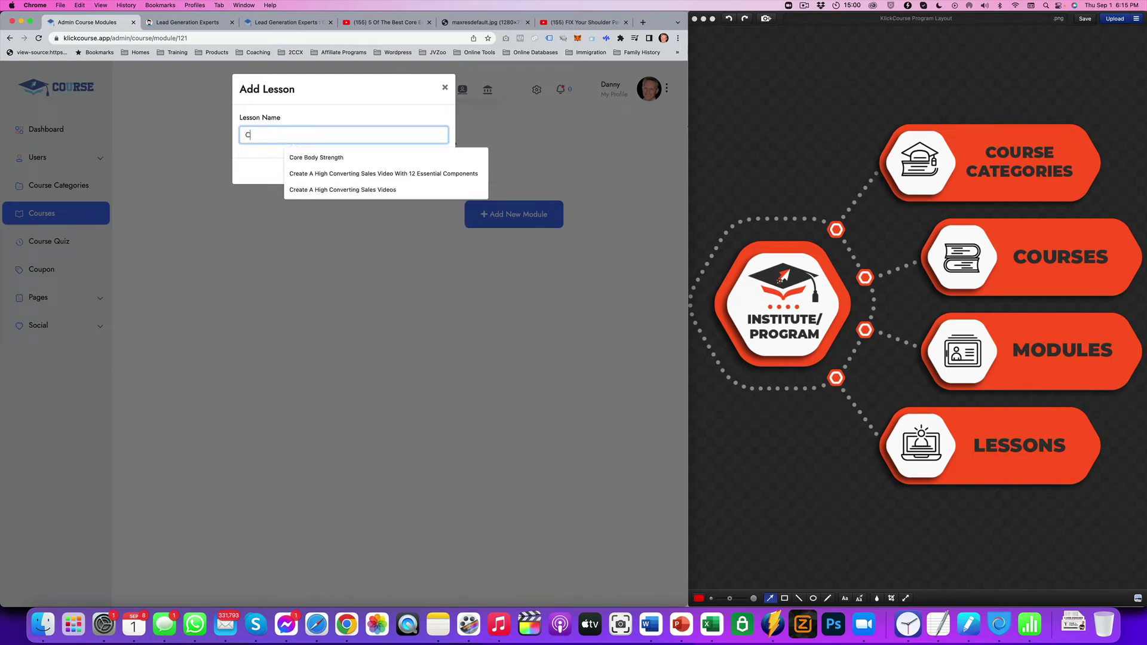
{"action": "type", "text": "ore Body S"}
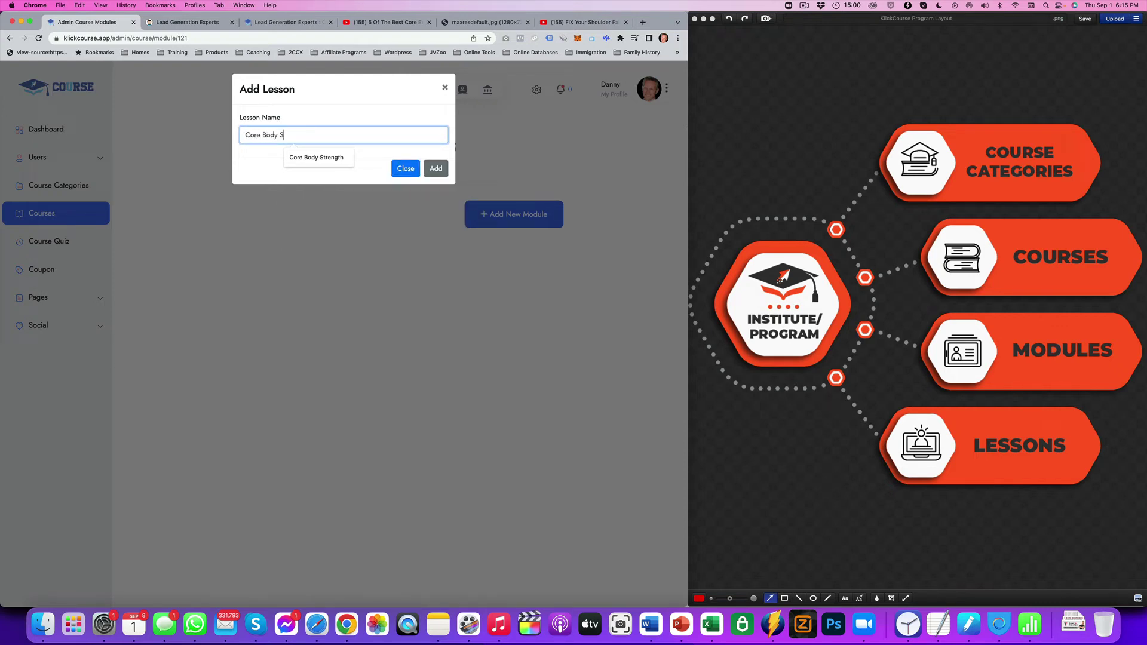
{"action": "type", "text": "trength"}
{"action": "left_click", "coordinate": [435, 168]}
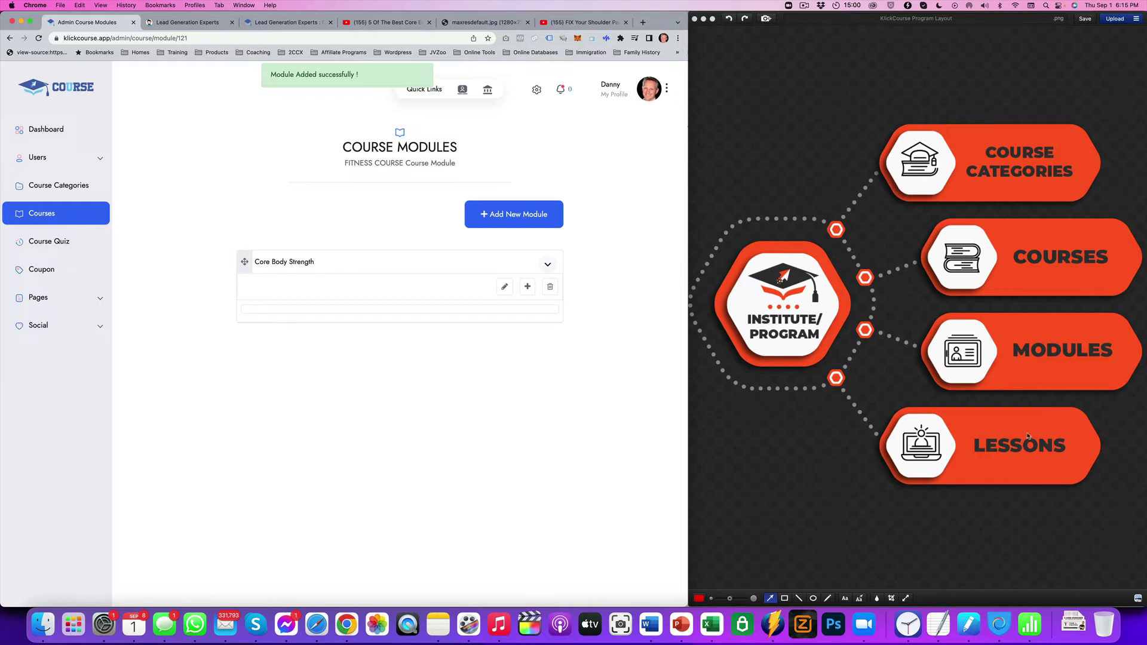
{"action": "left_click", "coordinate": [529, 288]}
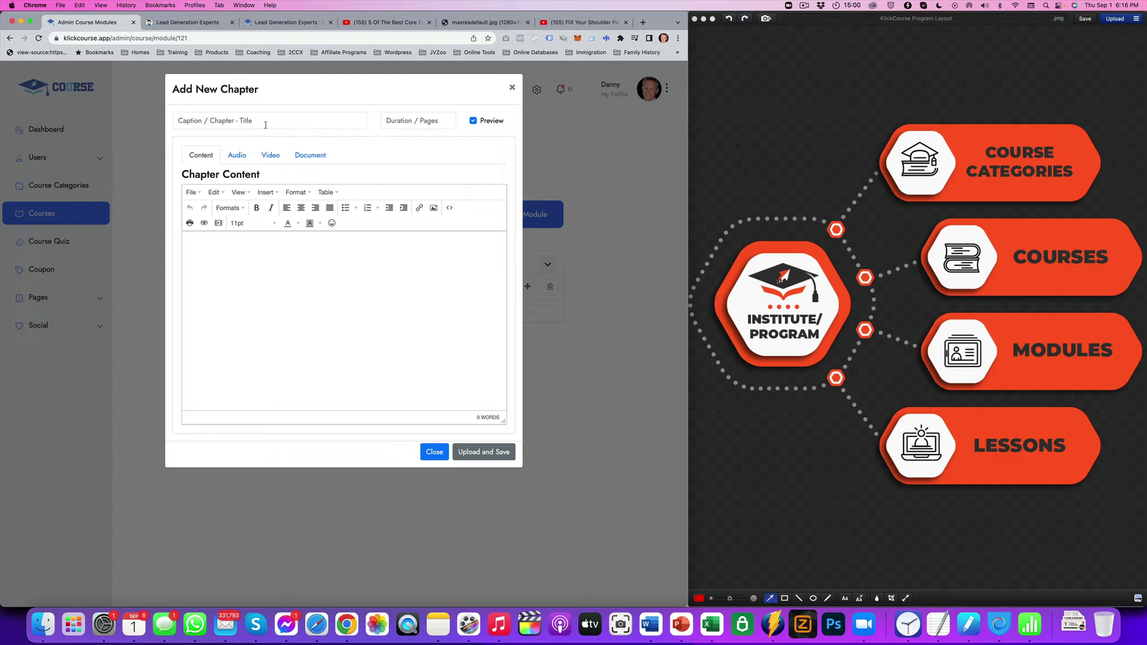
{"action": "left_click", "coordinate": [270, 155]}
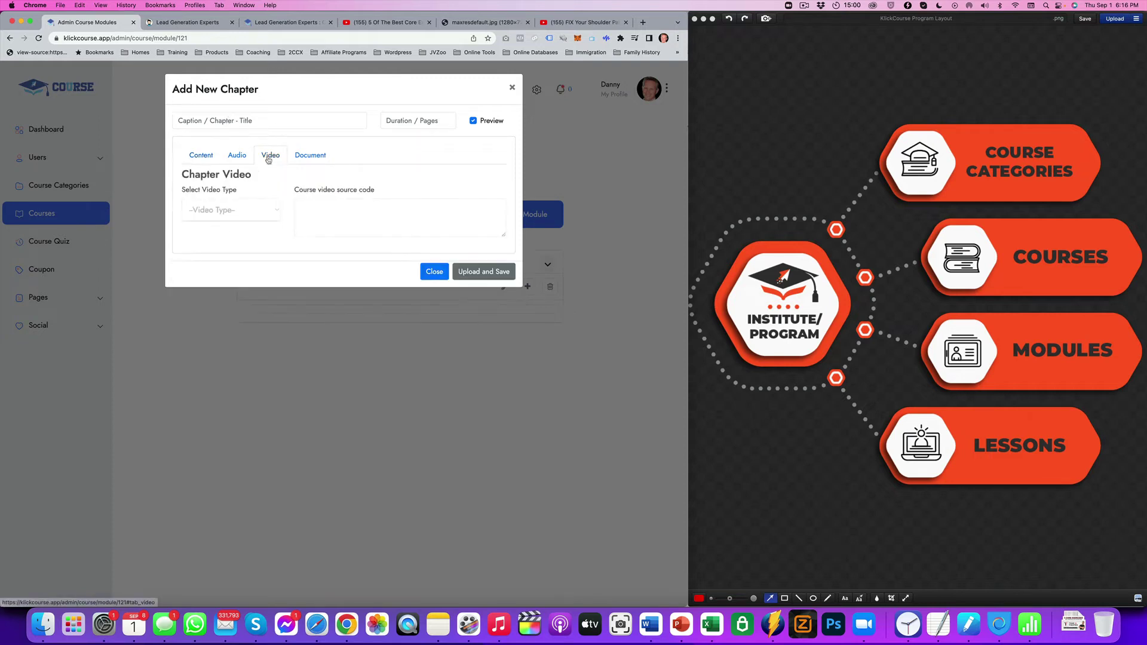
{"action": "left_click", "coordinate": [209, 216]}
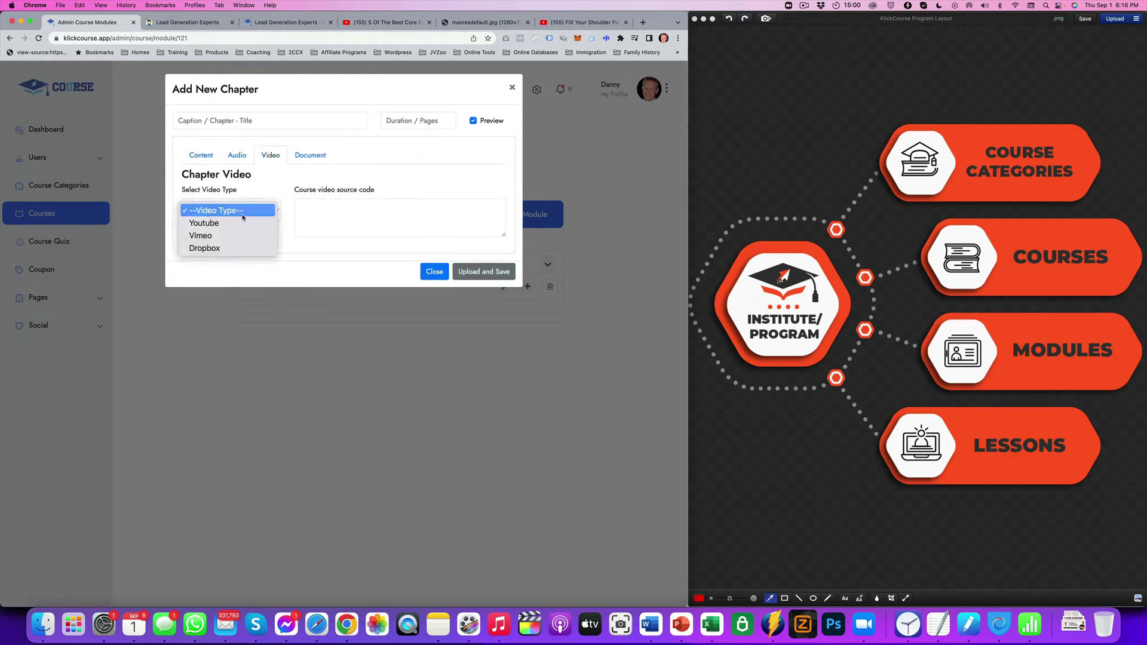
{"action": "left_click", "coordinate": [240, 225]}
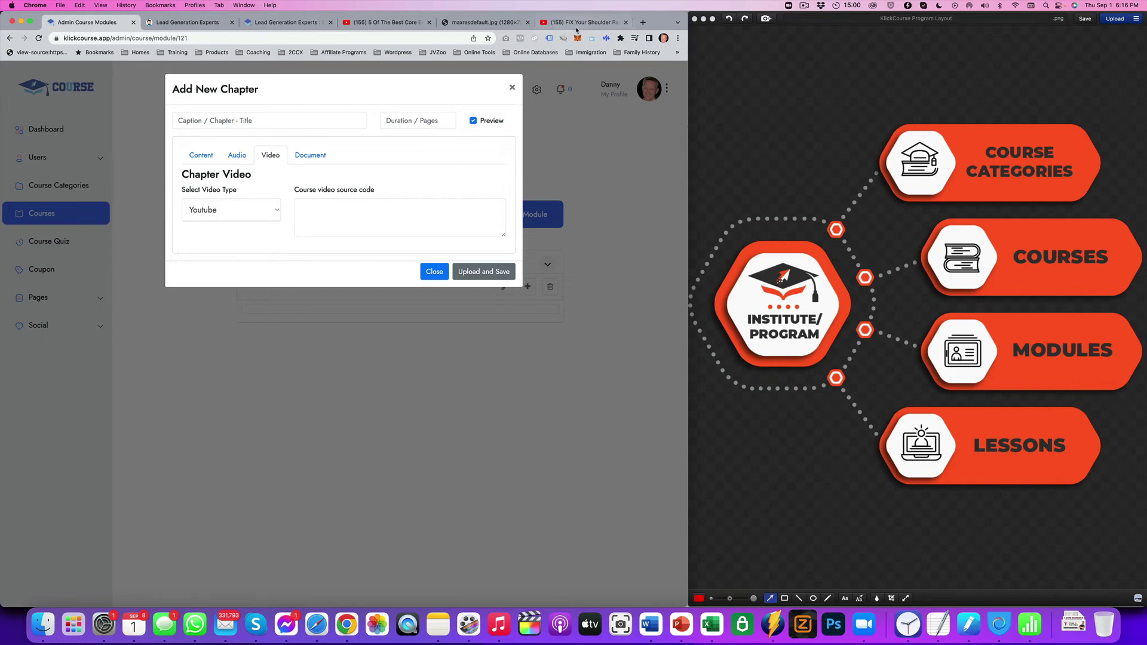
{"action": "left_click", "coordinate": [394, 24]}
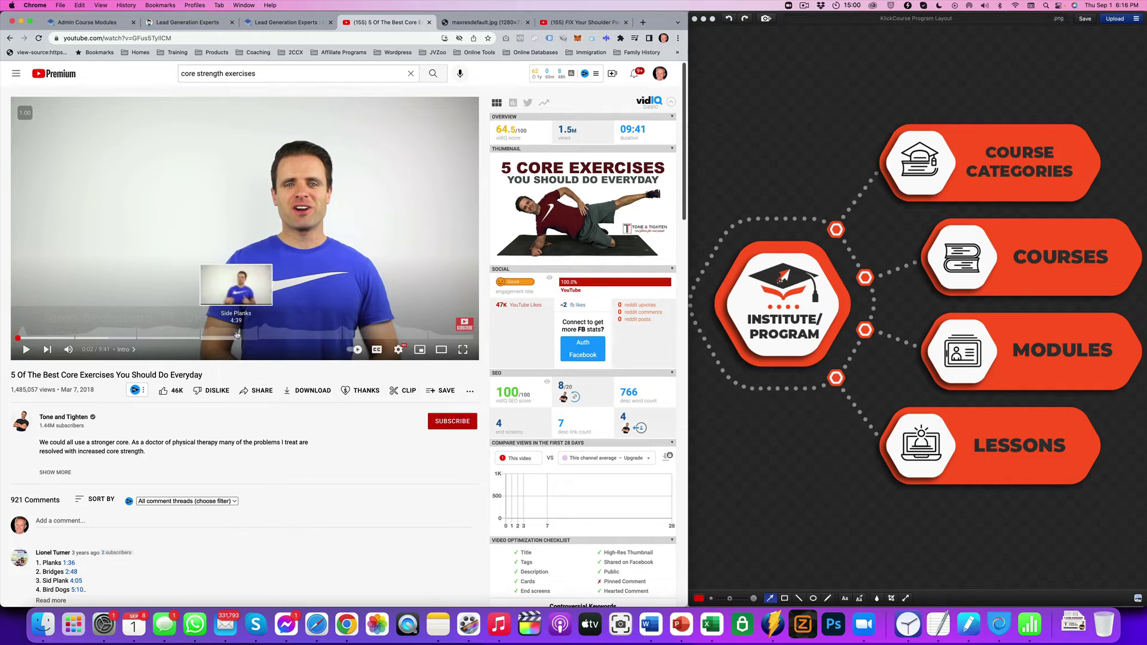
{"action": "left_click", "coordinate": [87, 22]}
{"action": "type", "text": "<iframe width=\"560\" height=\"315\" src=\"https://www.youtube.com/embed/GFus5TyllCM\" title=\"YouTube video player\" frameborder=\"0\" allow=\"accelerometer; autoplay; clipboard-write; encrypted-media; gyroscope; picture-in-picture\" allowfullscreen></iframe>"}
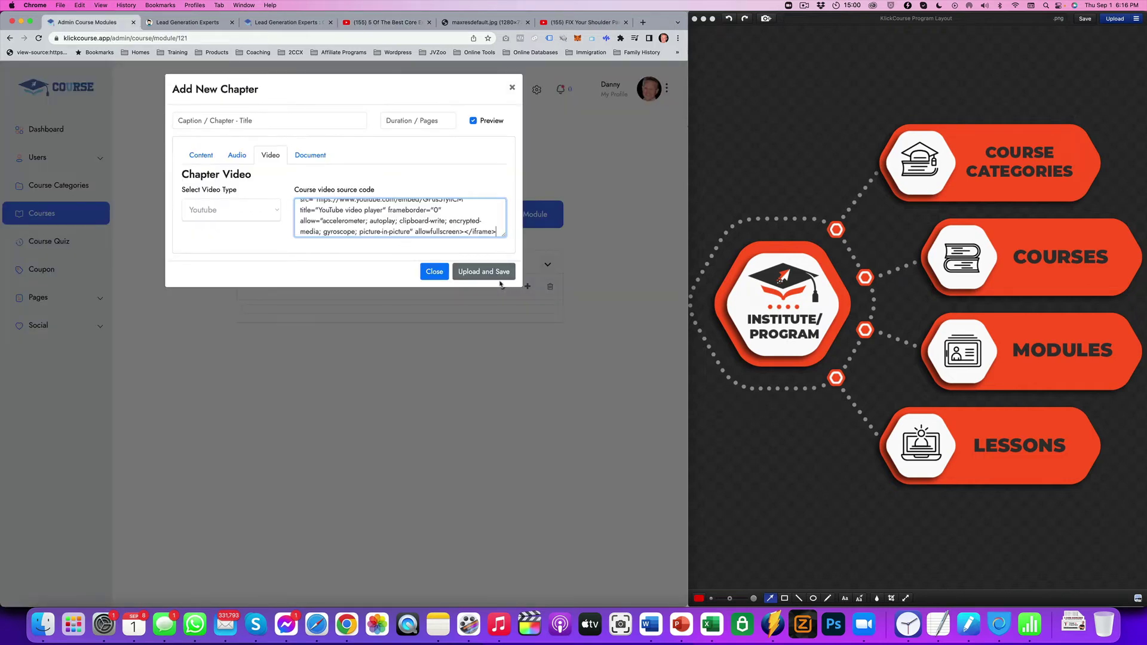
- Title the chapter "% Core Exercises", set its duration to 9:41, turn off its preview and save it
{"action": "left_click", "coordinate": [255, 123]}
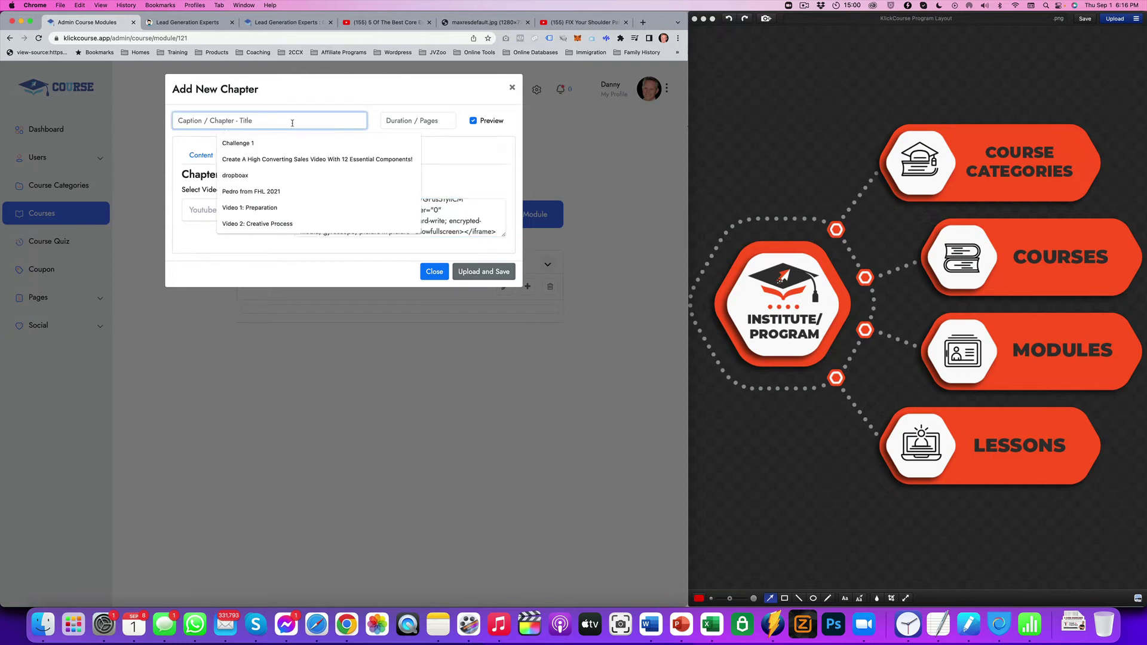
{"action": "type", "text": "%"}
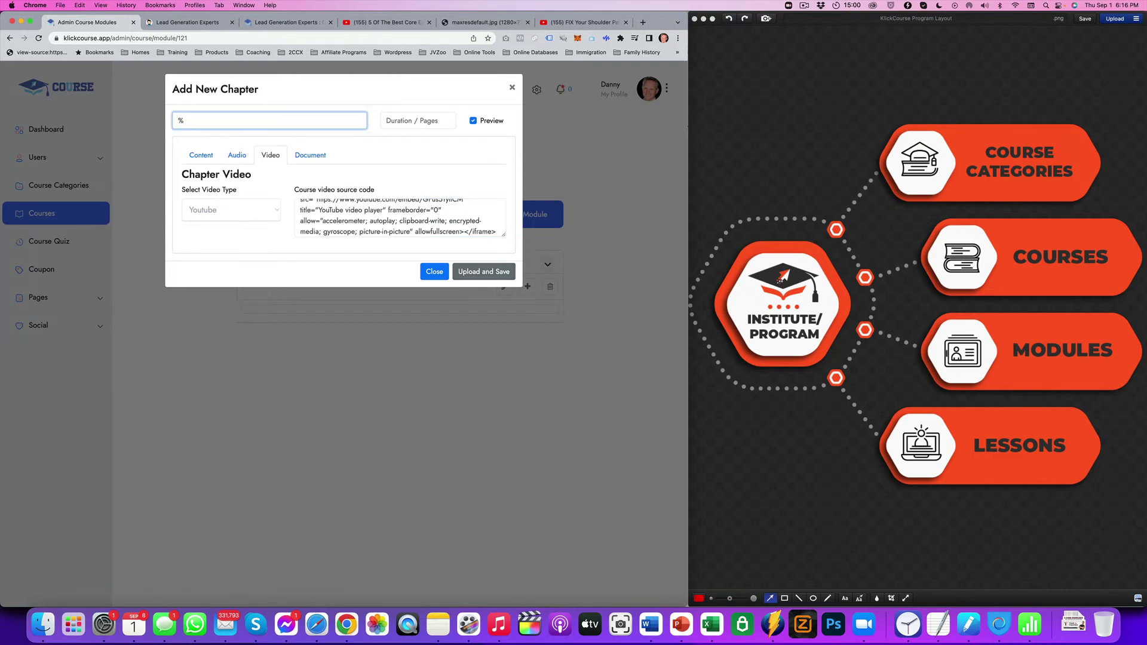
{"action": "type", "text": " Core Exercises"}
{"action": "key", "text": "Tab"}
{"action": "type", "text": "9"}
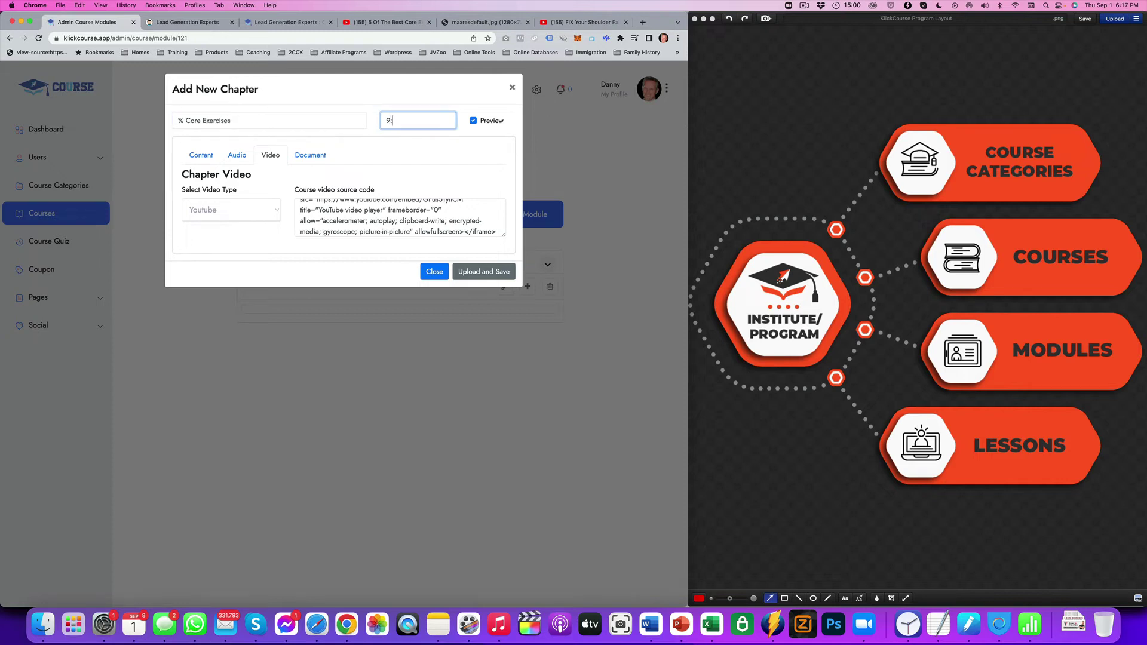
{"action": "type", "text": ":41"}
{"action": "left_click", "coordinate": [474, 121]}
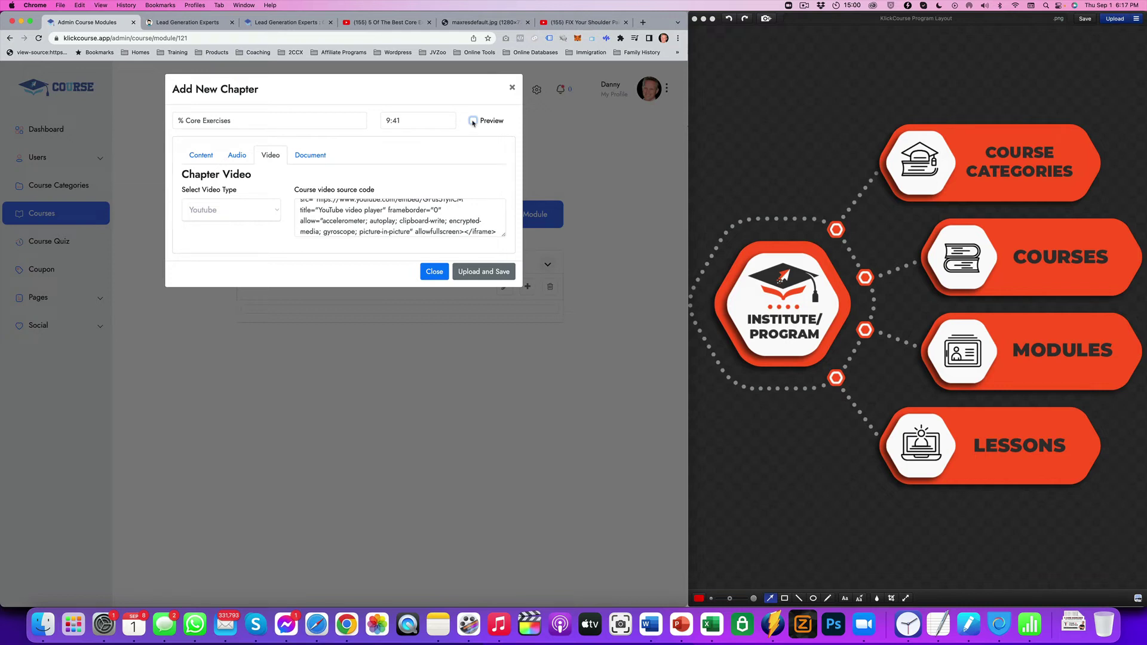
{"action": "left_click", "coordinate": [494, 274]}
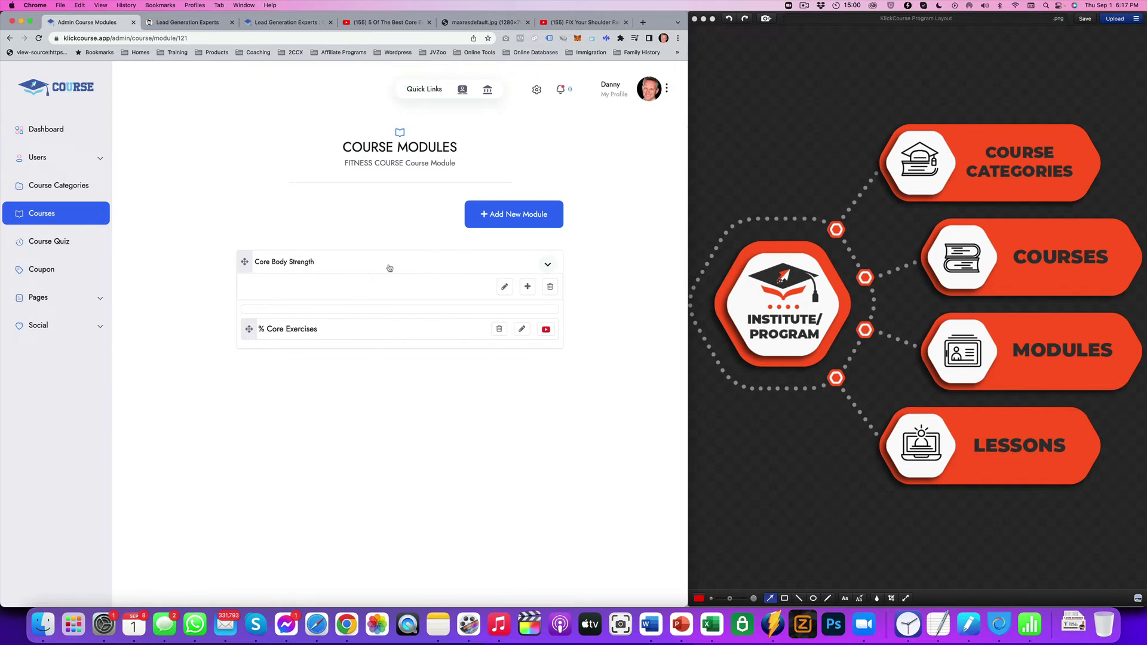
- Reload the institute's public site, view the Fitness Course page and expand its Core Body Strength module
{"action": "left_click", "coordinate": [187, 22]}
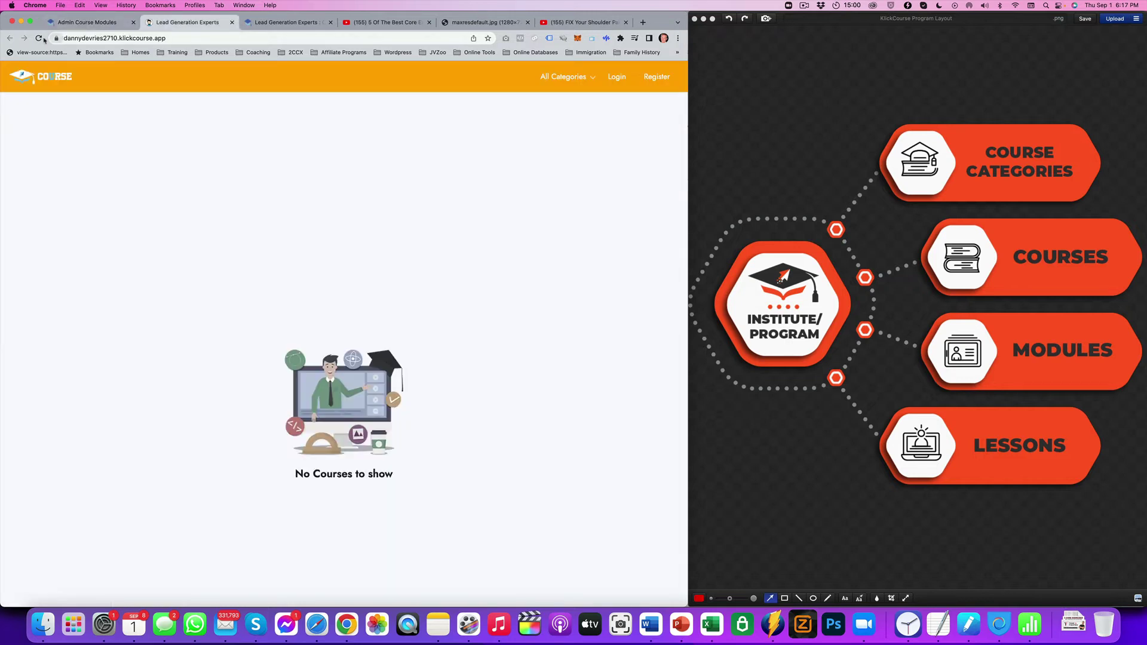
{"action": "left_click", "coordinate": [42, 38]}
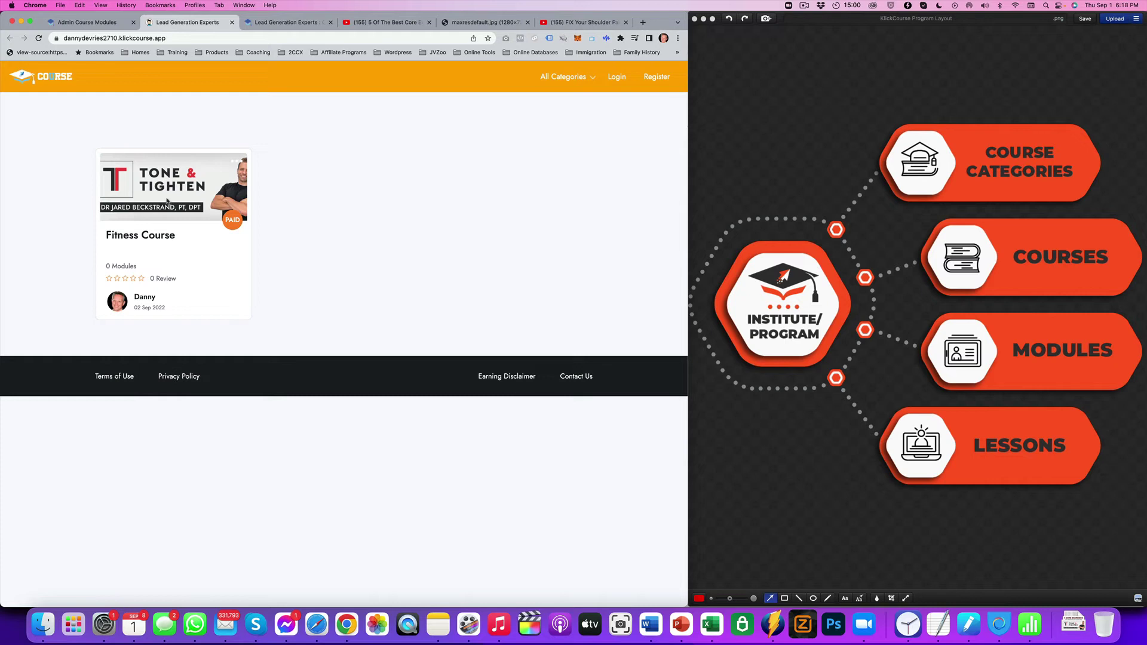
{"action": "left_click", "coordinate": [148, 236]}
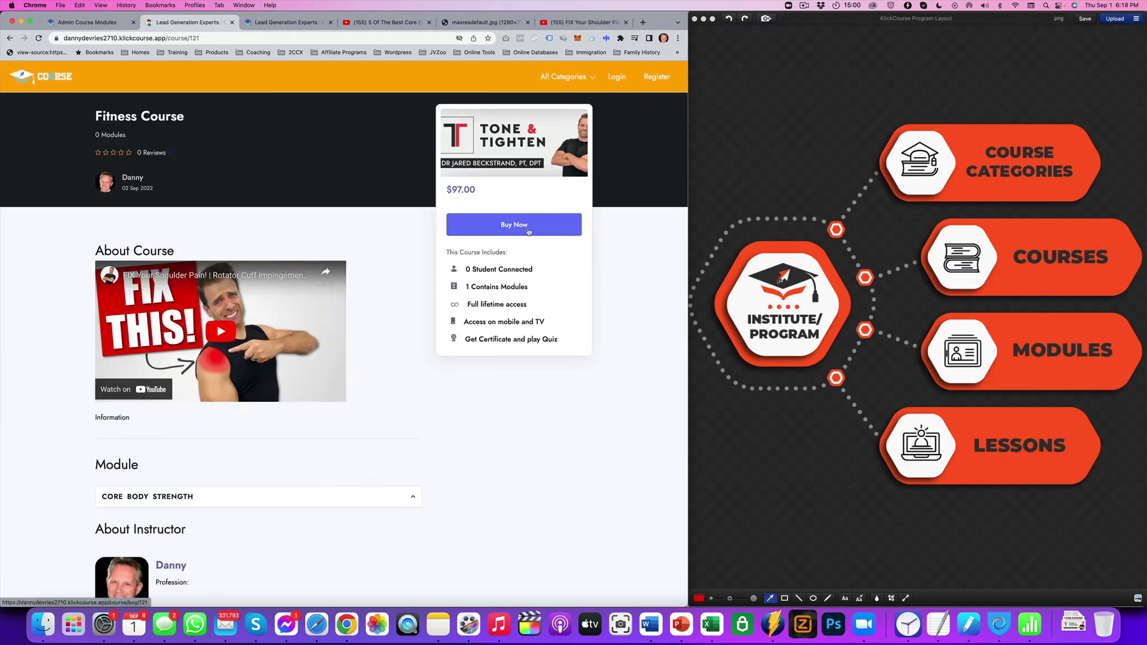
{"action": "scroll", "coordinate": [307, 362], "scroll_direction": "down", "scroll_amount": 1}
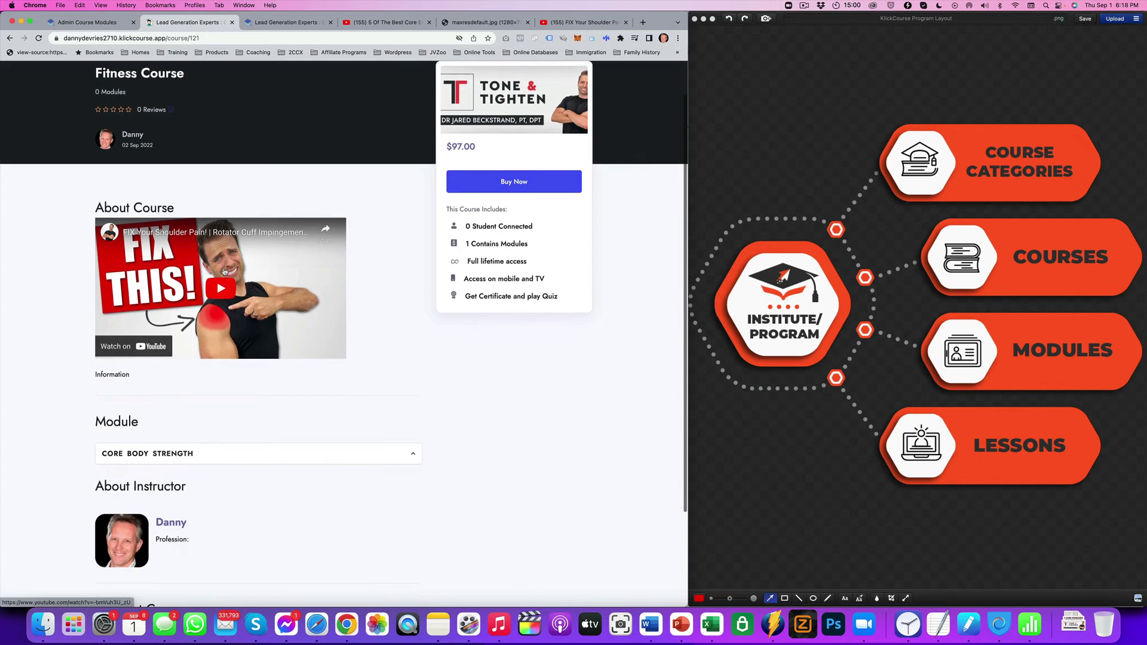
{"action": "left_click", "coordinate": [414, 459]}
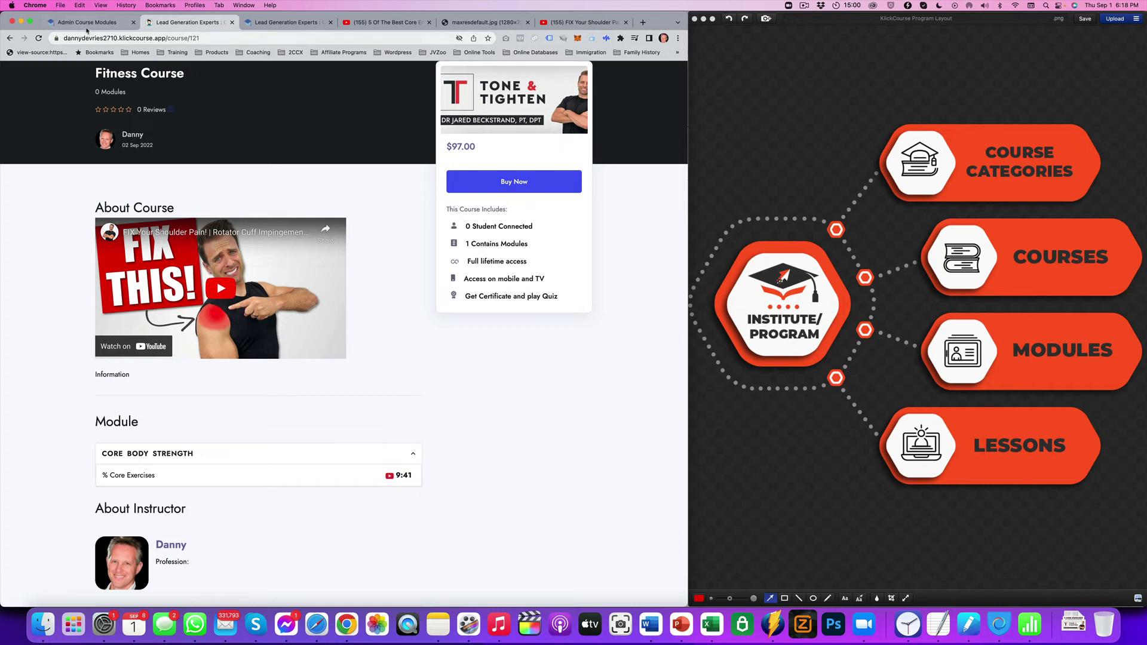
- Enable preview for the % Core Exercises chapter in the admin's course modules and update it
{"action": "left_click", "coordinate": [90, 24]}
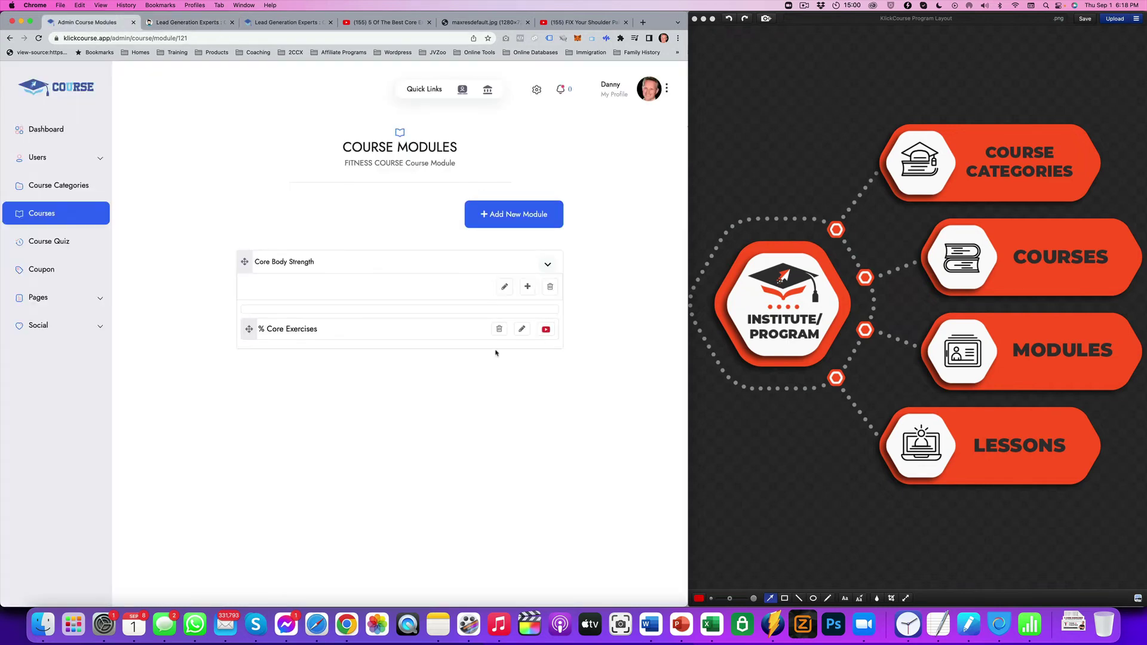
{"action": "left_click", "coordinate": [524, 329]}
{"action": "left_click", "coordinate": [473, 150]}
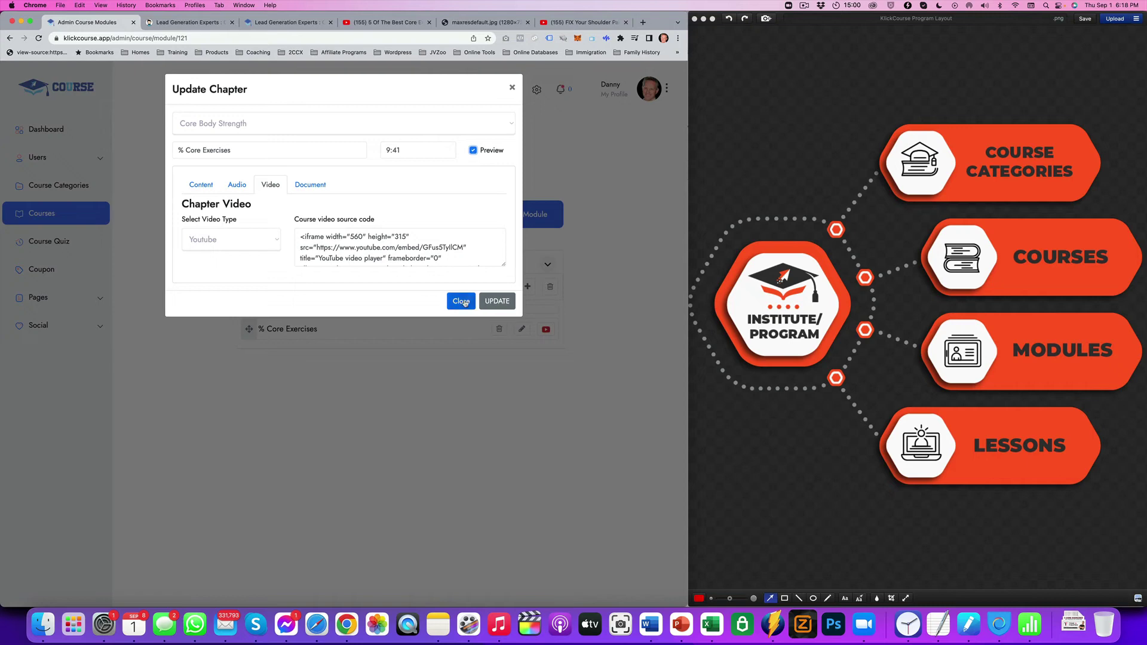
{"action": "left_click", "coordinate": [496, 301]}
- Reload the public Fitness Course page, view the preview of the % Core Exercises lesson and close it
{"action": "left_click", "coordinate": [185, 22]}
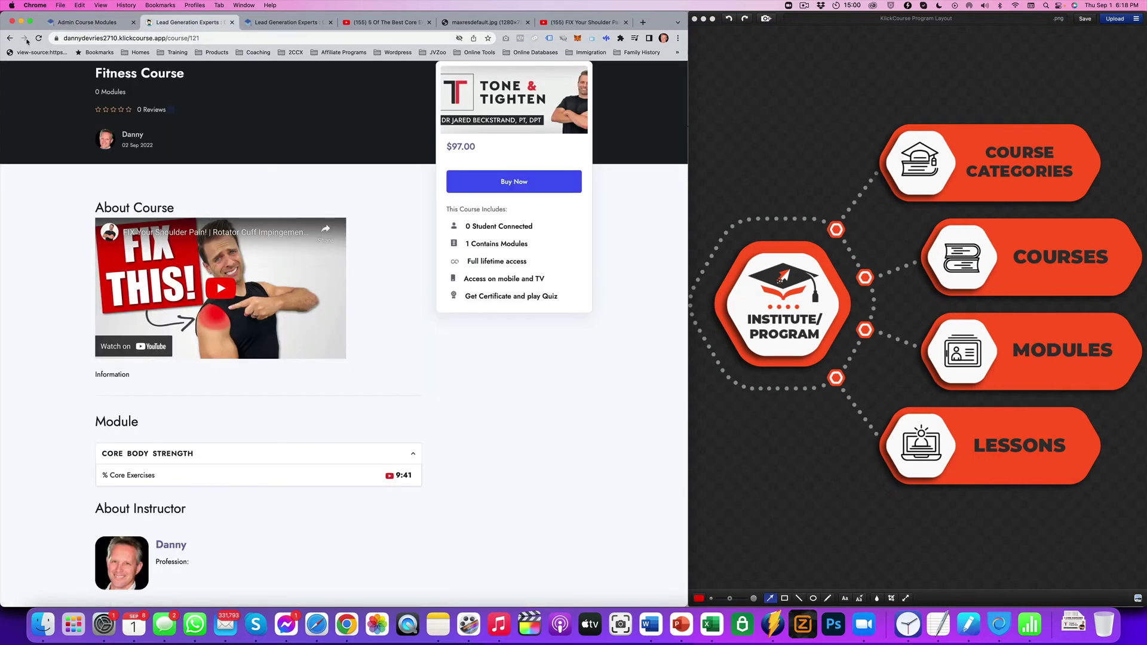
{"action": "left_click", "coordinate": [39, 38]}
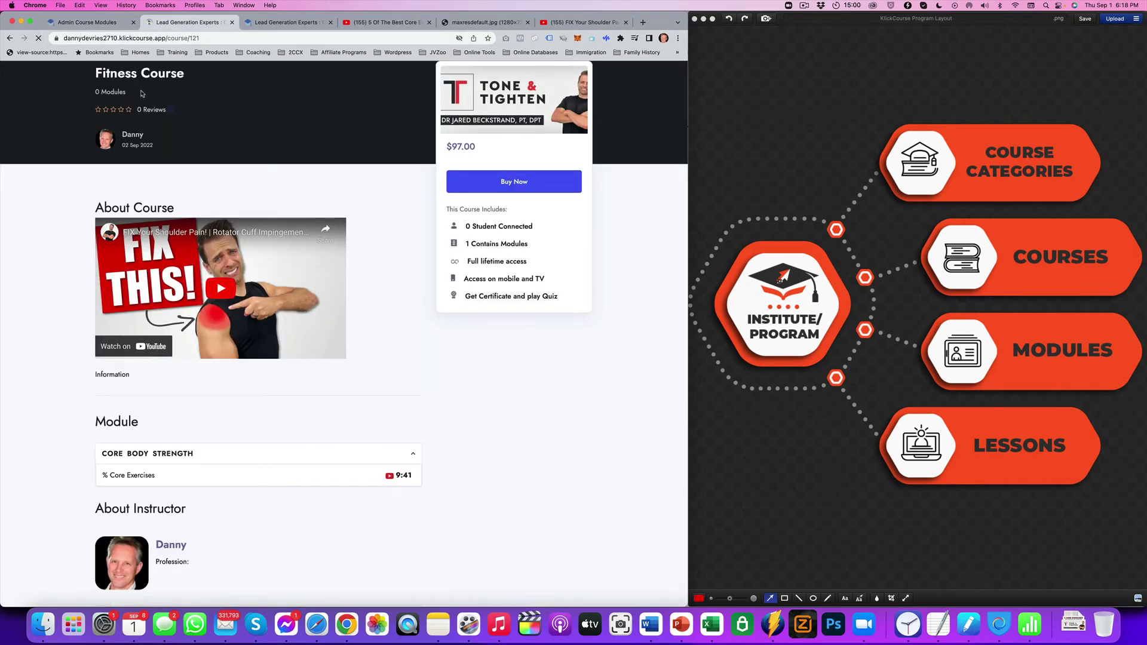
{"action": "left_click", "coordinate": [414, 455]}
{"action": "scroll", "coordinate": [388, 371], "scroll_direction": "down", "scroll_amount": 5}
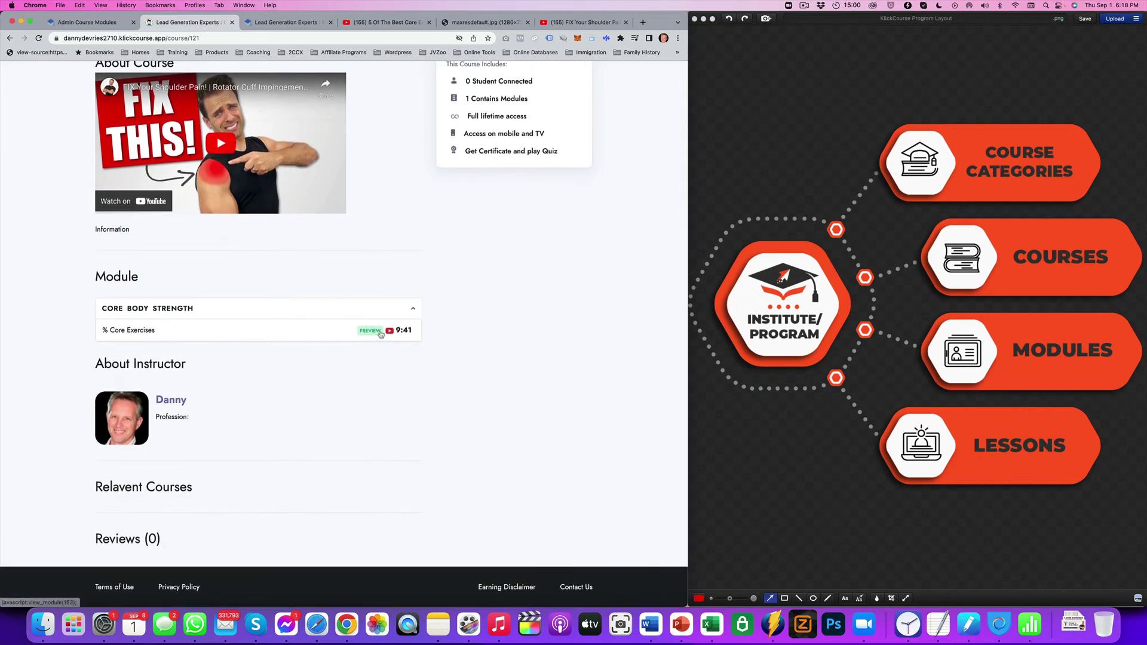
{"action": "left_click", "coordinate": [381, 334]}
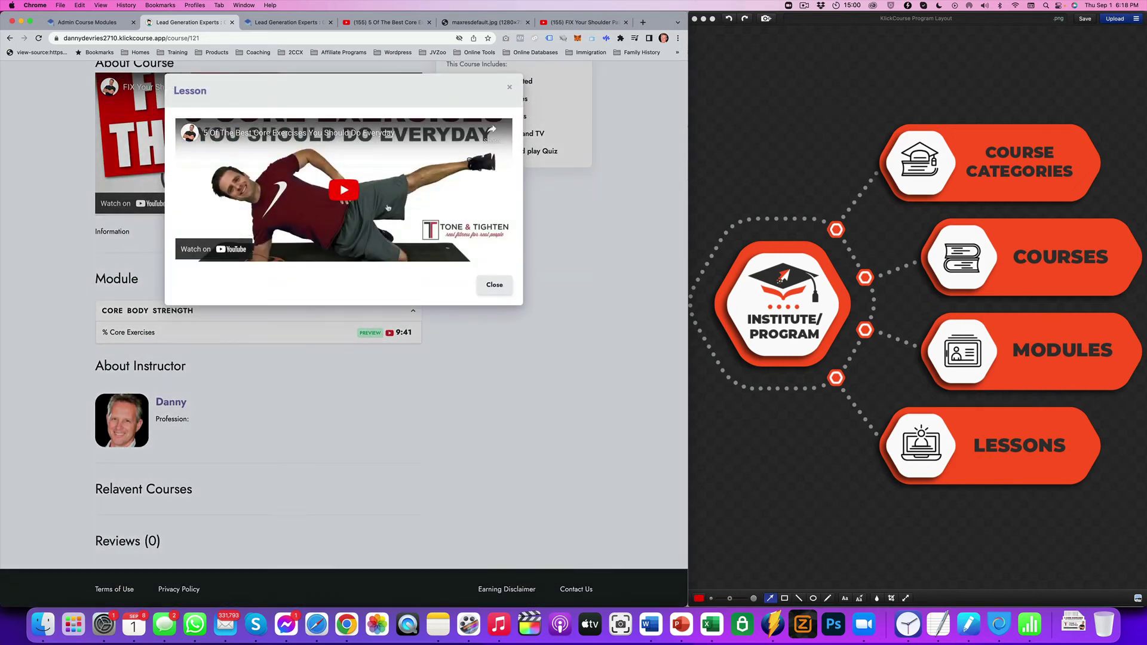
{"action": "left_click", "coordinate": [495, 285]}
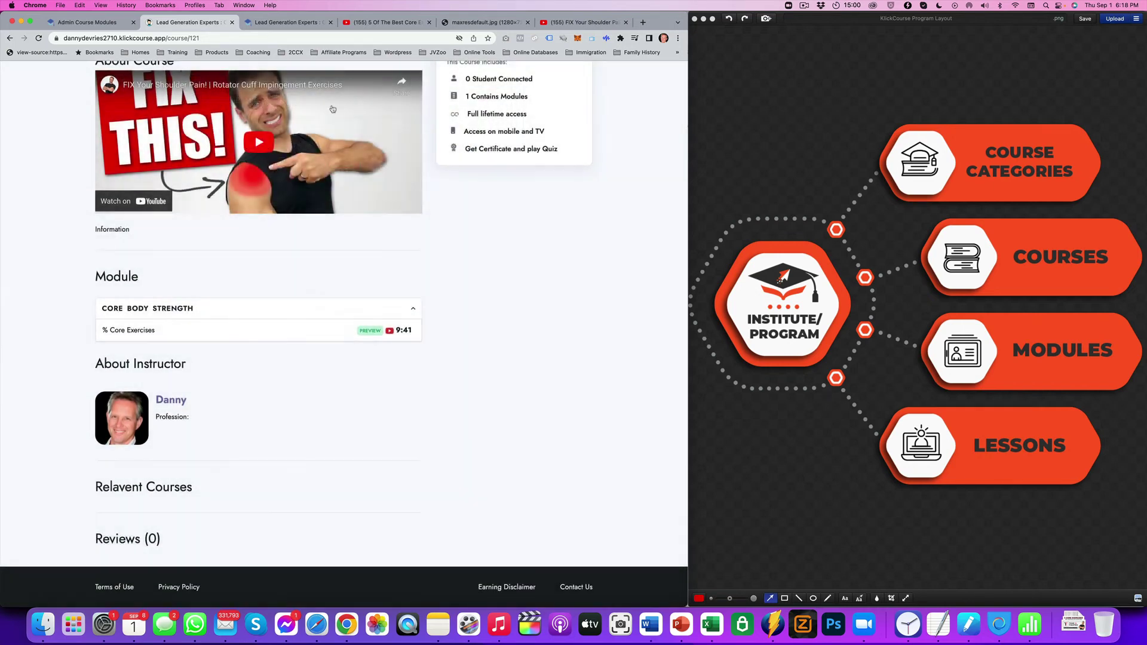
- Return to the course admin and view the list of all course quizzes
{"action": "left_click", "coordinate": [89, 22]}
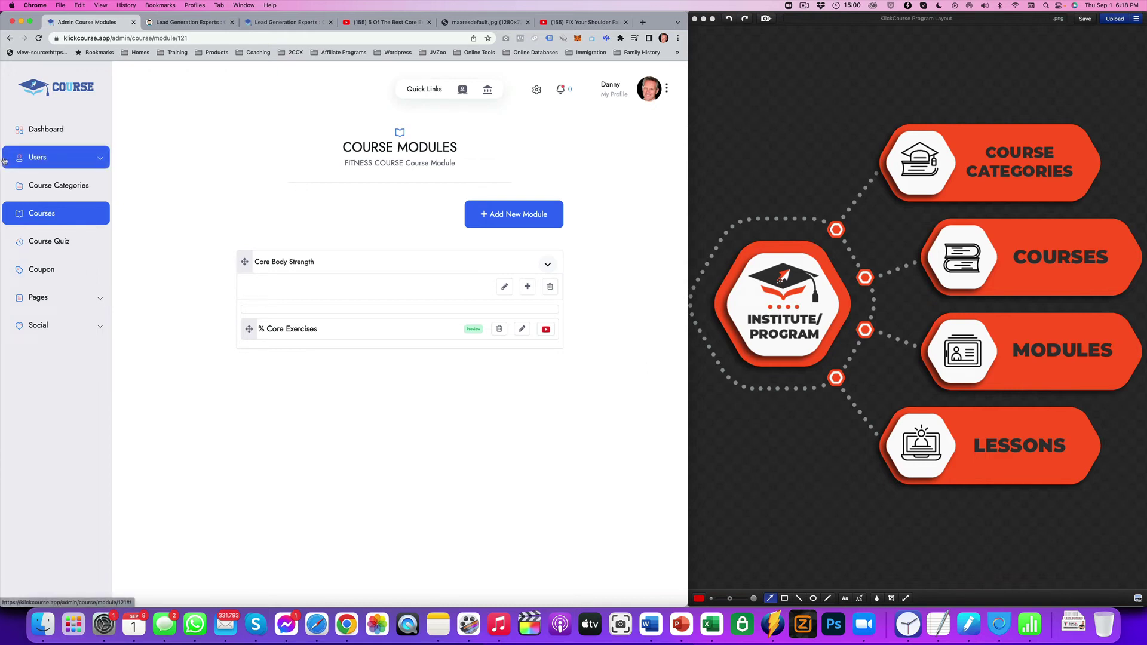
{"action": "left_click", "coordinate": [64, 242]}
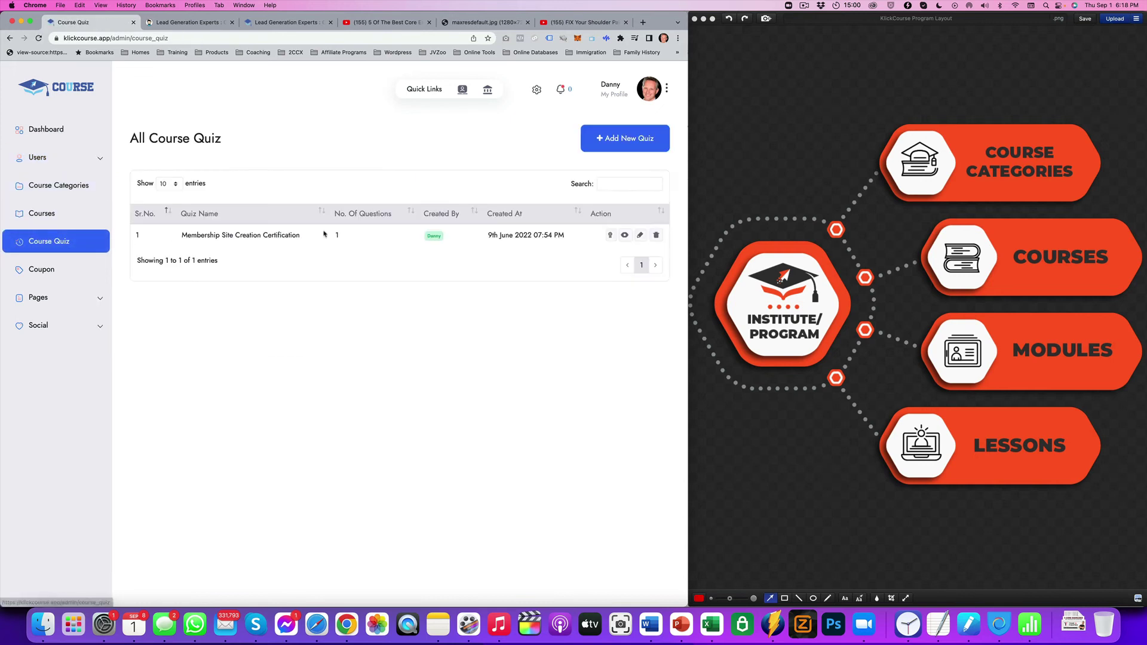
- Correct "Includ" to "Include" in Question 1 of the Membership Site Creation Certification quiz and update the quiz
{"action": "left_click", "coordinate": [607, 147]}
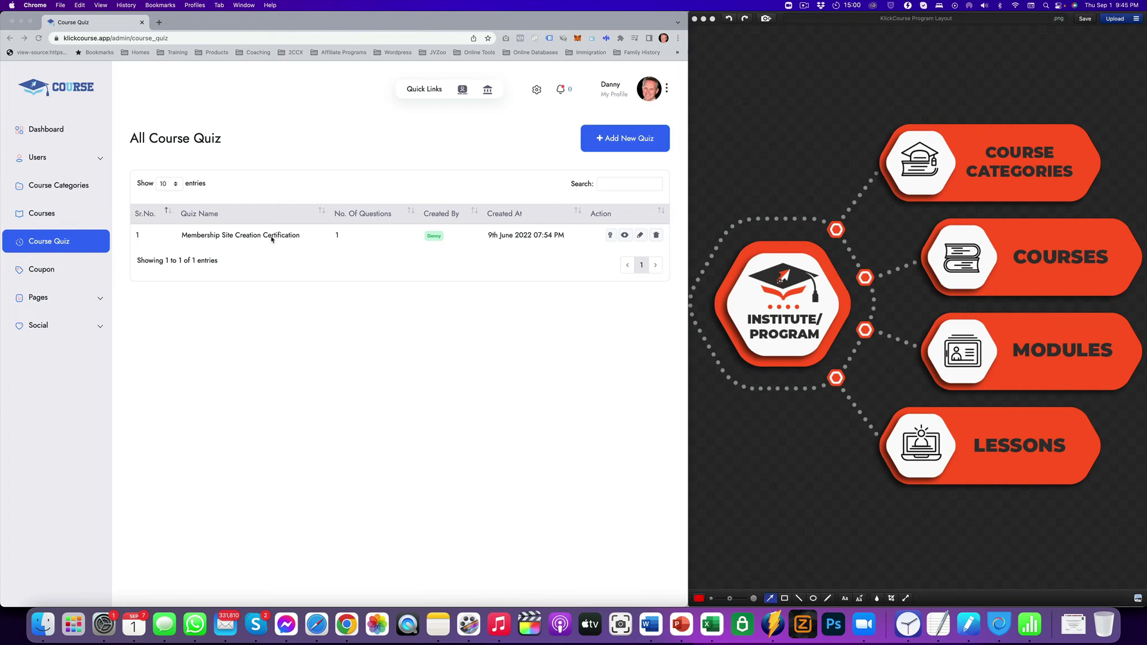
{"action": "left_click", "coordinate": [641, 246]}
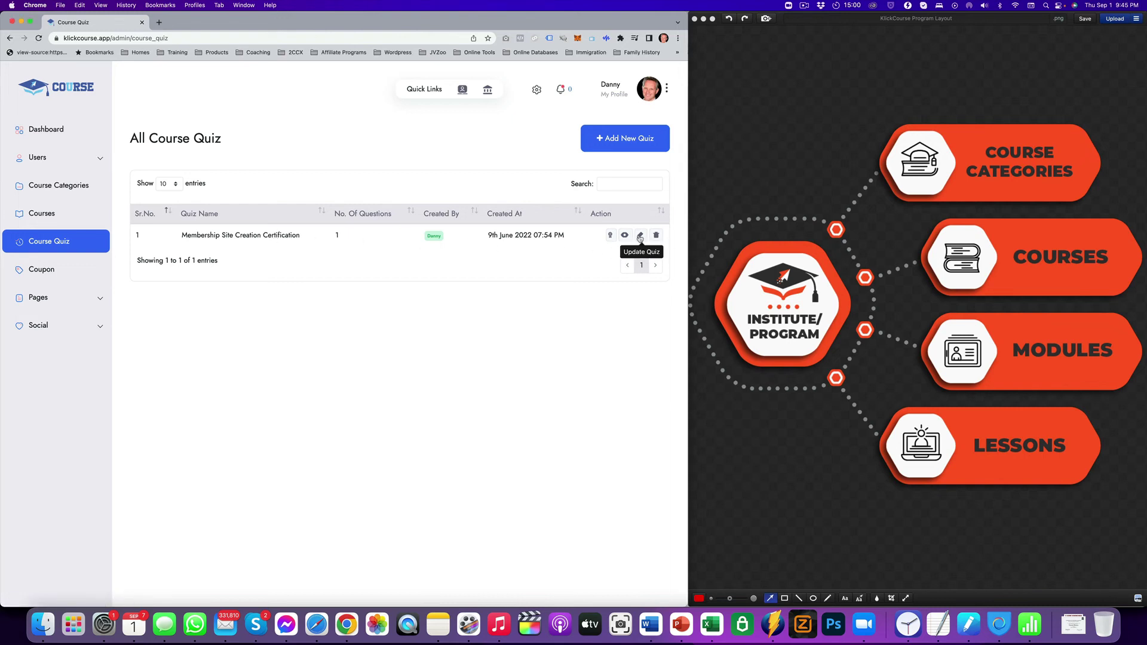
{"action": "left_click", "coordinate": [640, 235]}
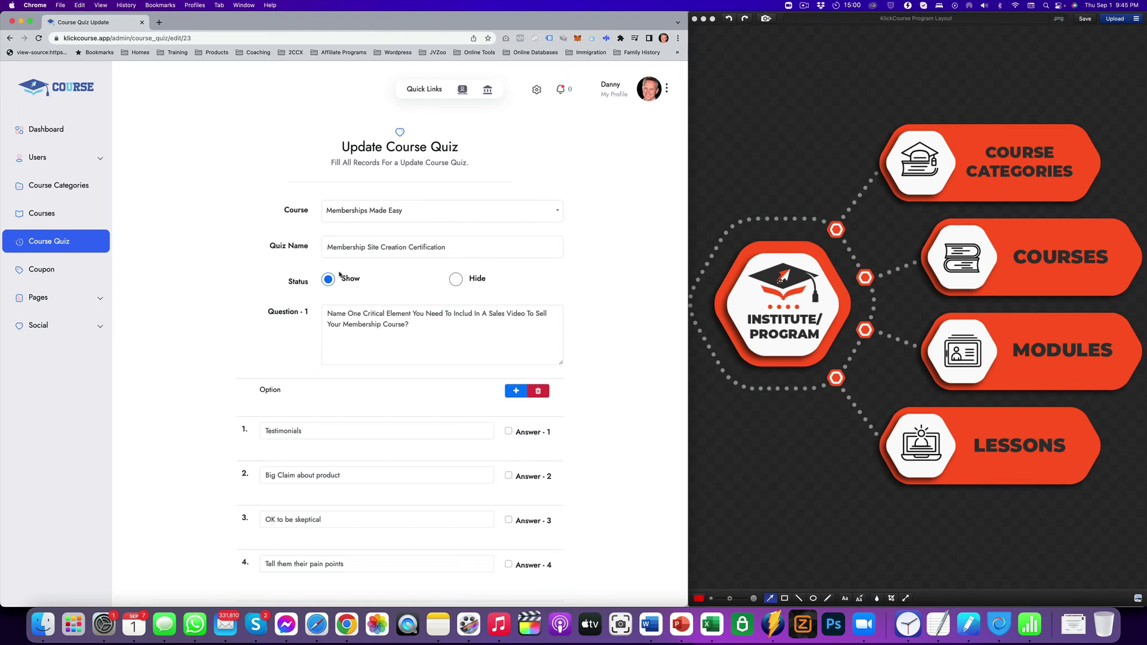
{"action": "left_click_drag", "start_coordinate": [432, 326], "coordinate": [348, 314]}
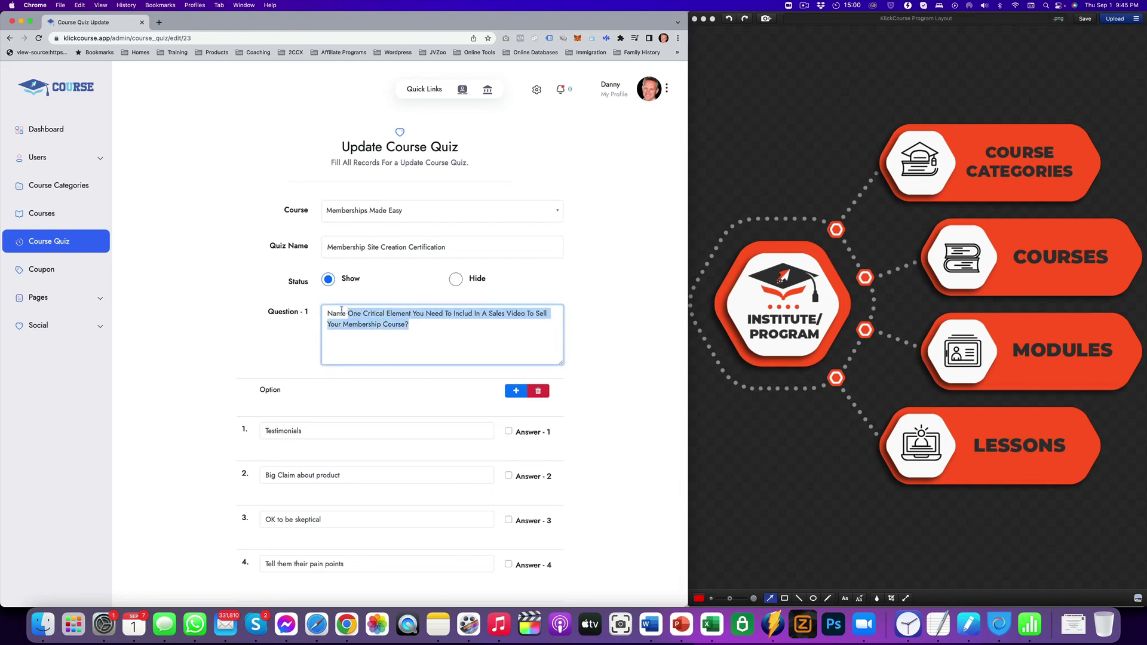
{"action": "scroll", "coordinate": [482, 538], "scroll_direction": "down", "scroll_amount": 3}
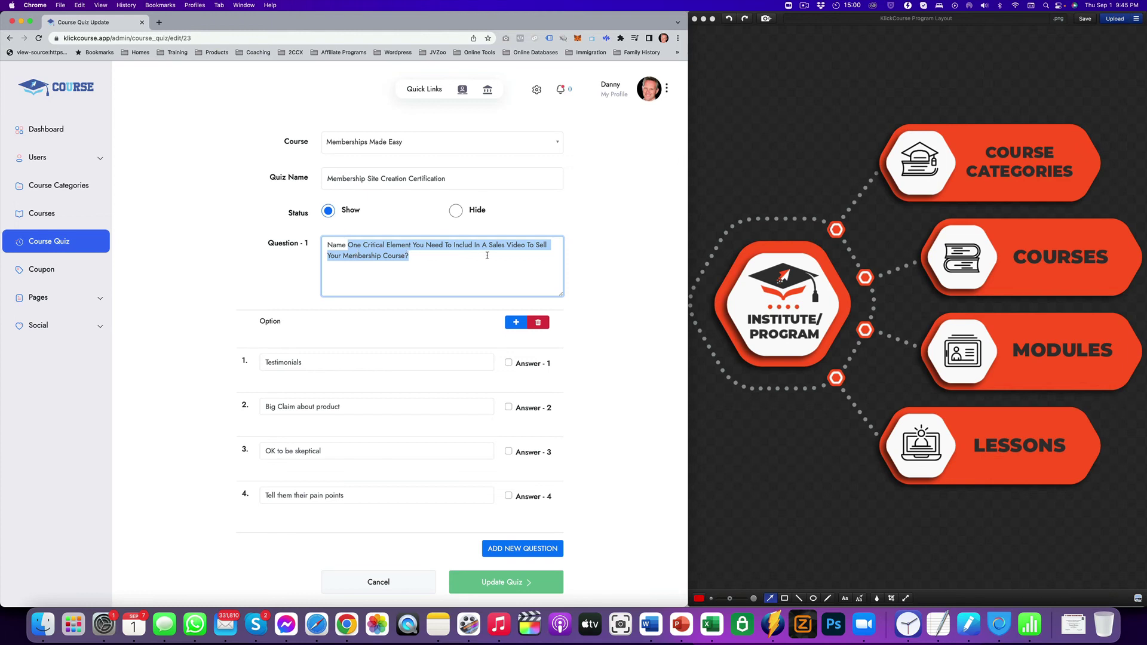
{"action": "left_click", "coordinate": [472, 245]}
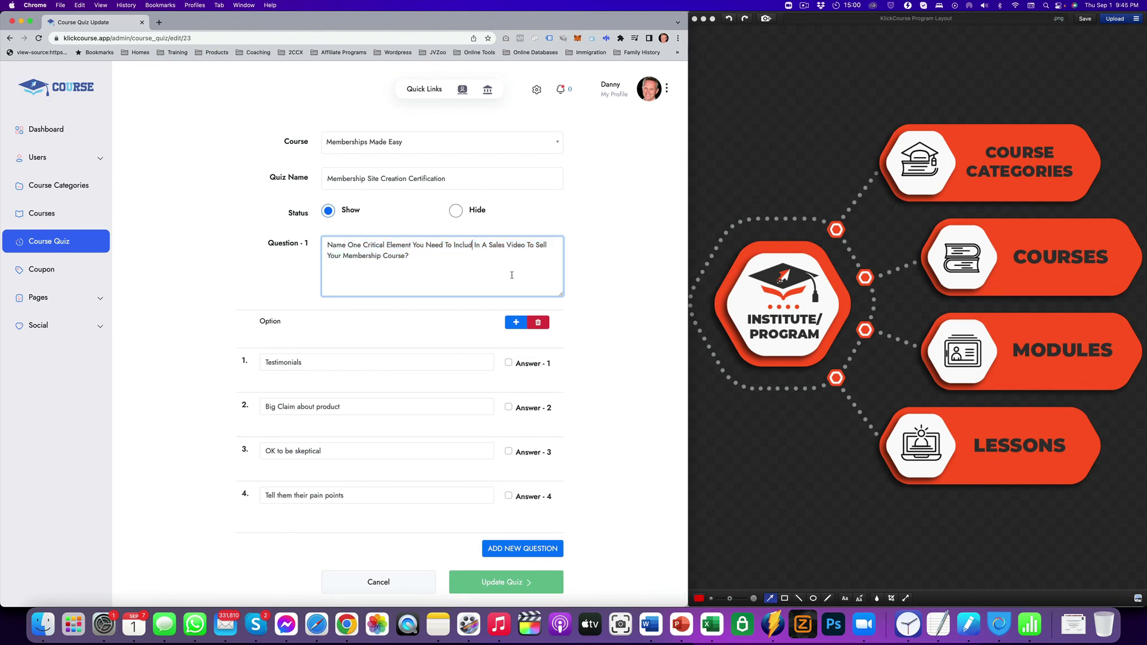
{"action": "type", "text": "e"}
{"action": "left_click", "coordinate": [551, 581]}
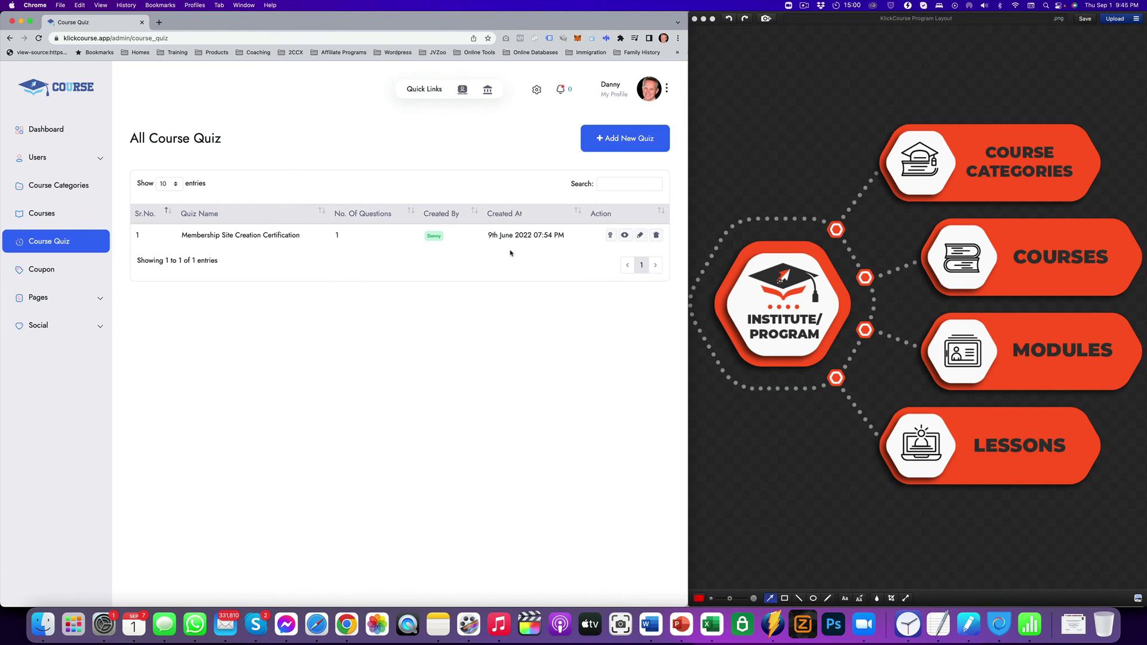
- Open the quiz's certifications and examine the Doctor Of Medicine Certificate template in its update form
{"action": "left_click", "coordinate": [610, 236]}
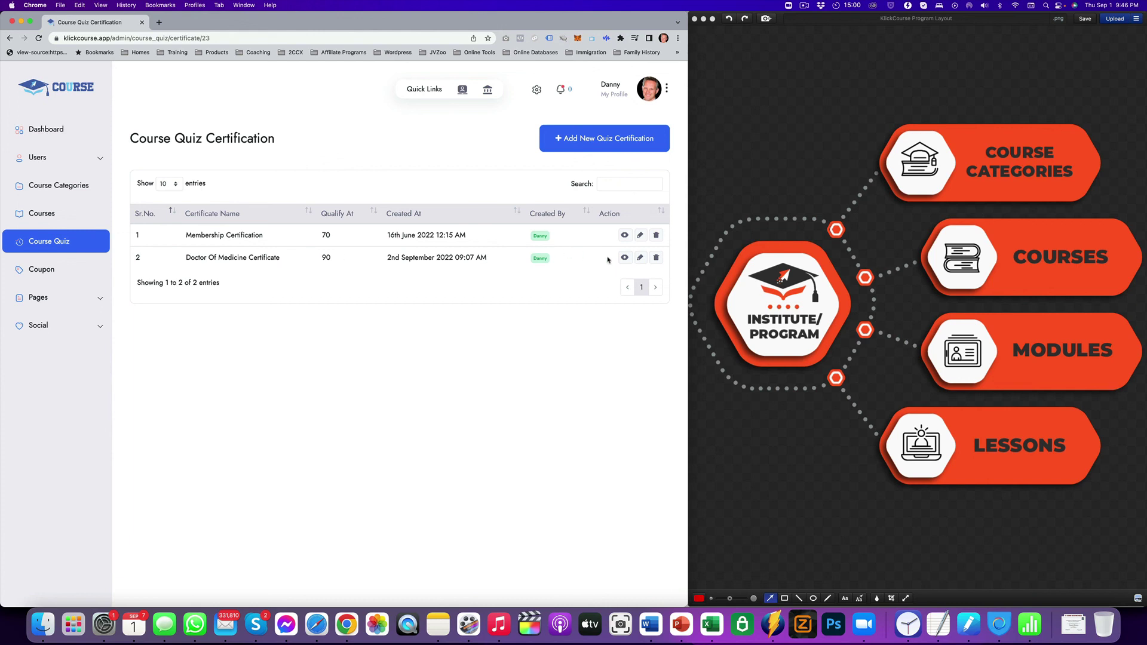
{"action": "left_click", "coordinate": [640, 258]}
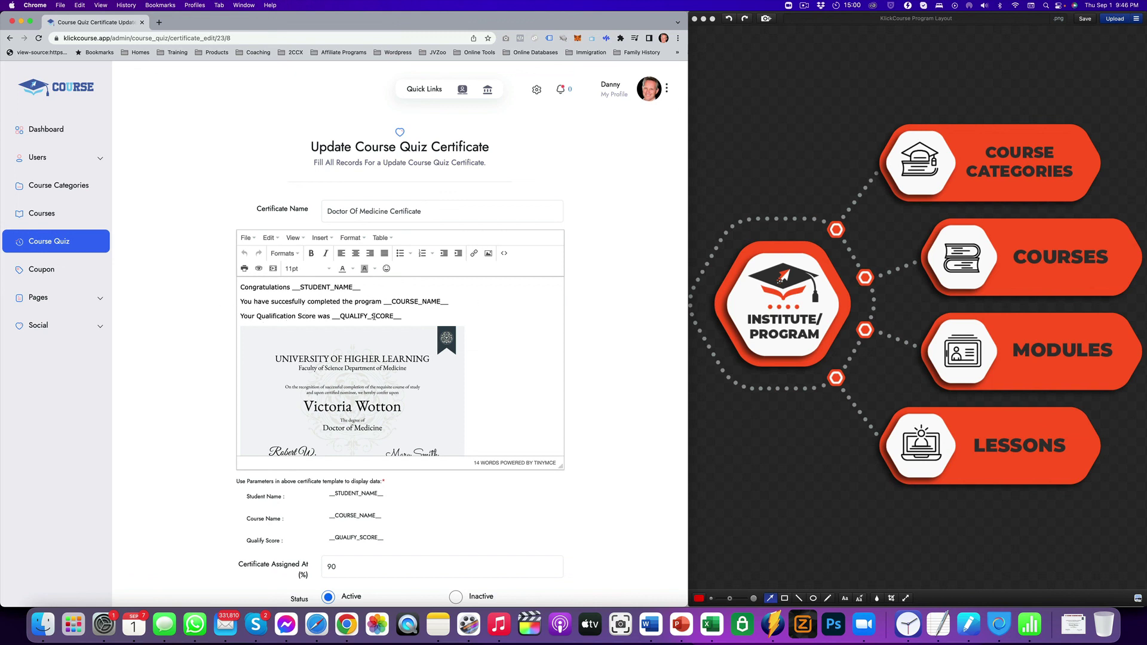
{"action": "scroll", "coordinate": [463, 327], "scroll_direction": "down", "scroll_amount": 2}
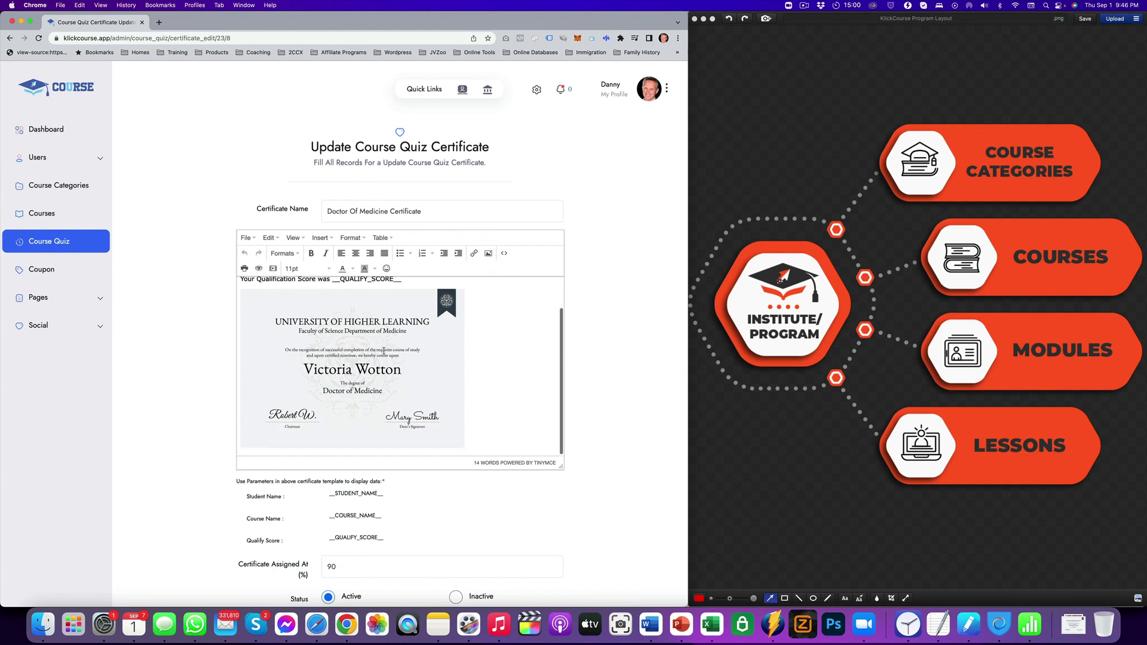